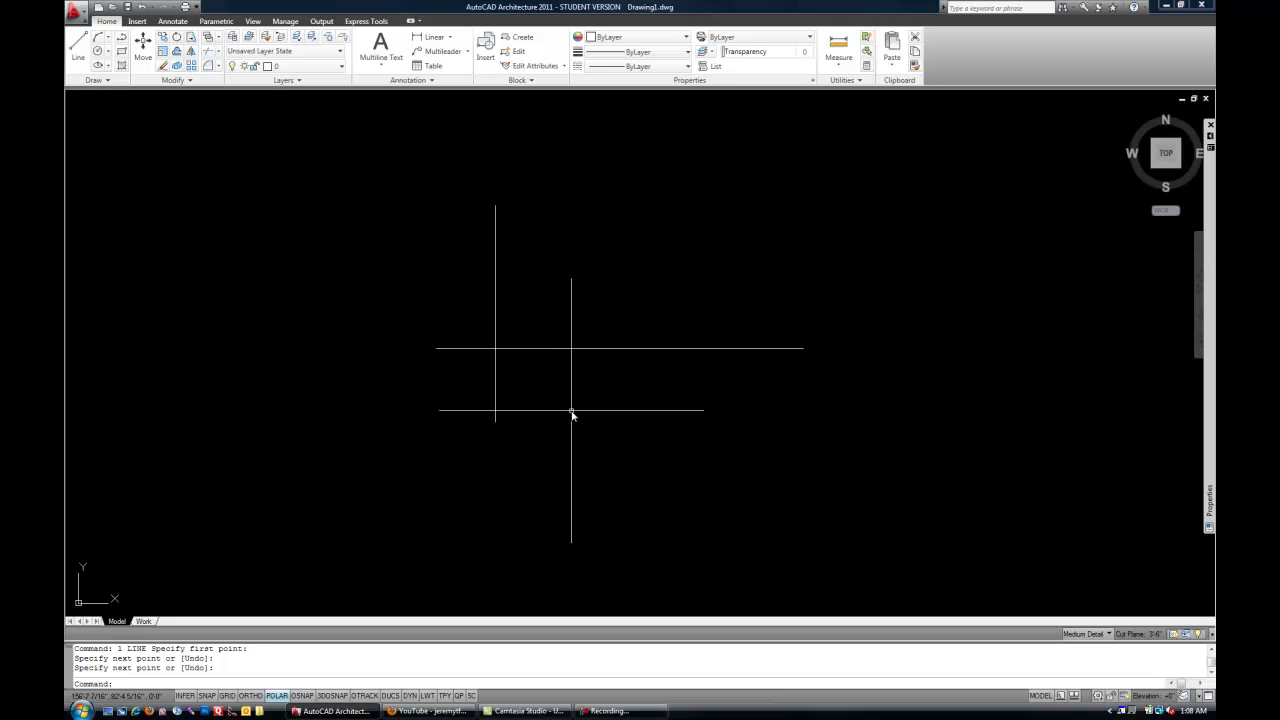
- Select the crossing vertical and horizontal lines and erase both of them
middle_drag(580, 409, 589, 460)
scroll(560, 445, up, 2)
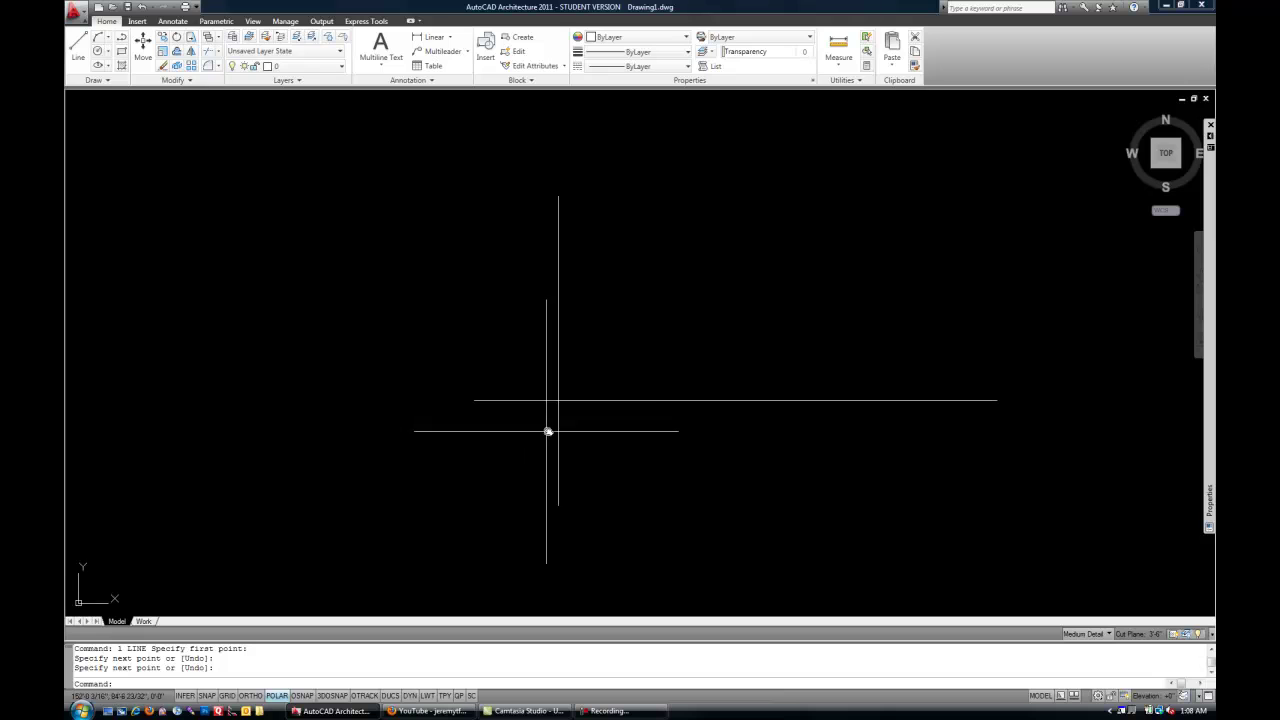
click(559, 378)
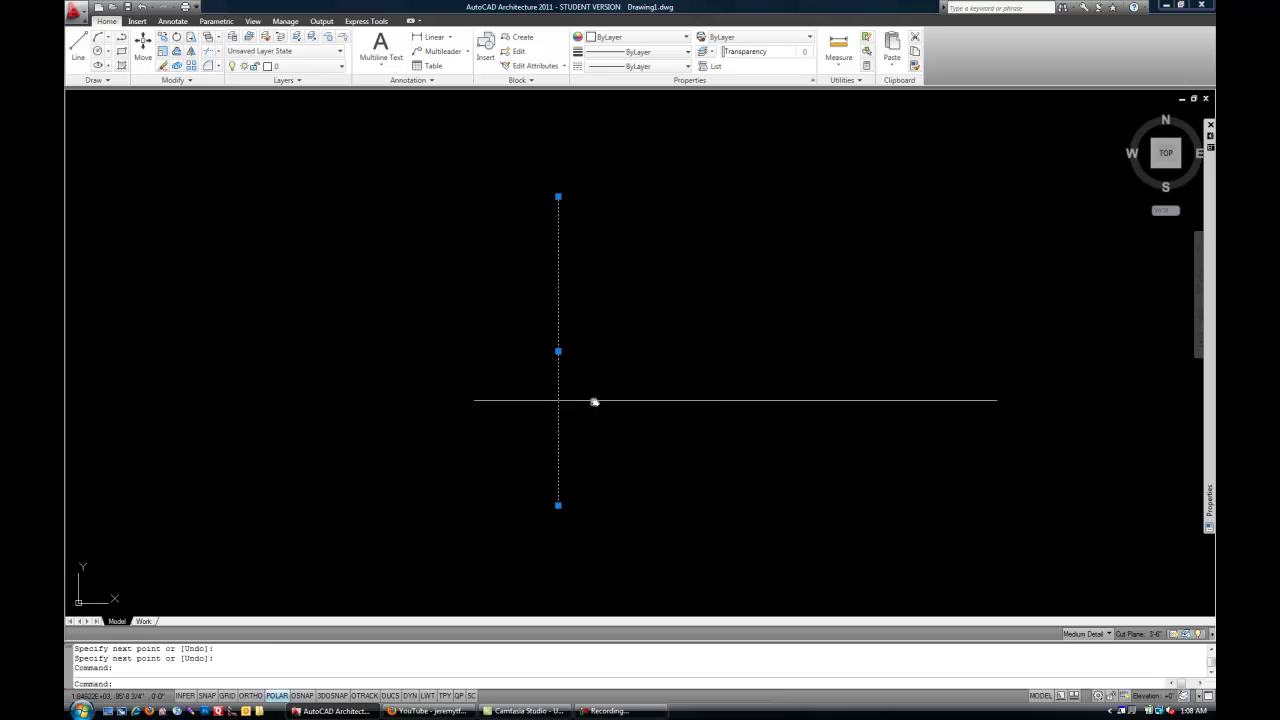
click(594, 402)
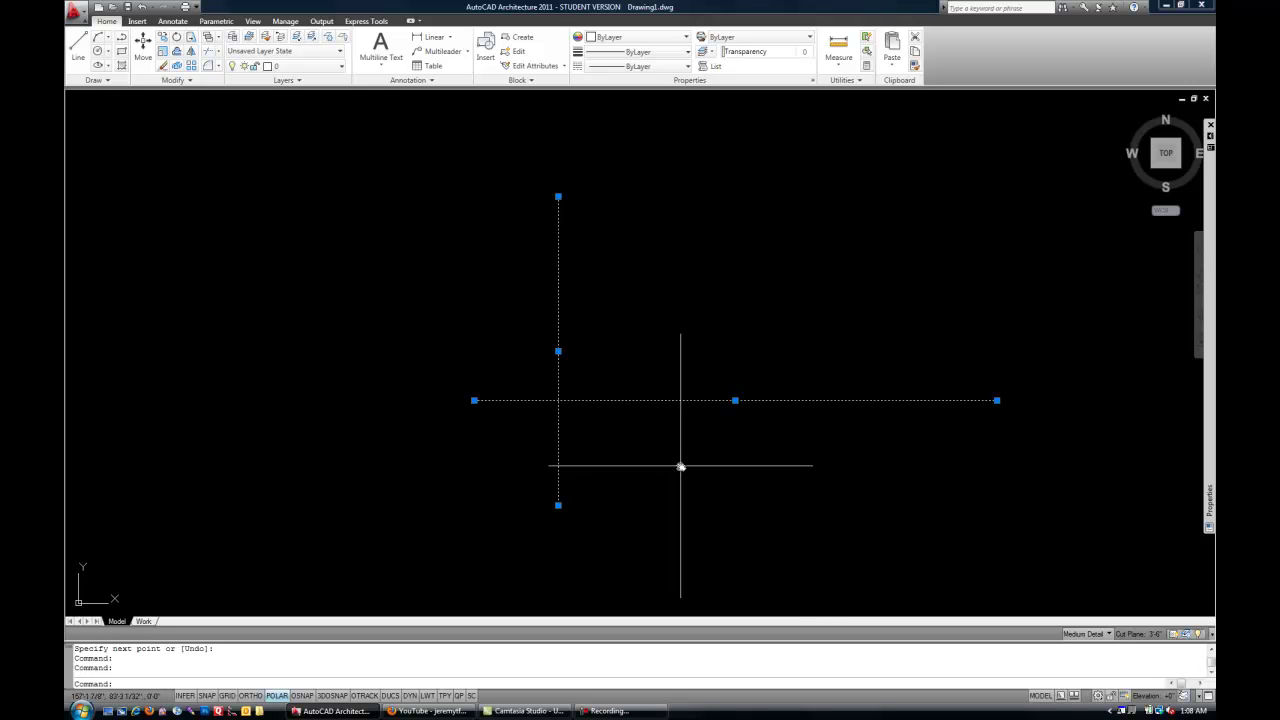
click(788, 452)
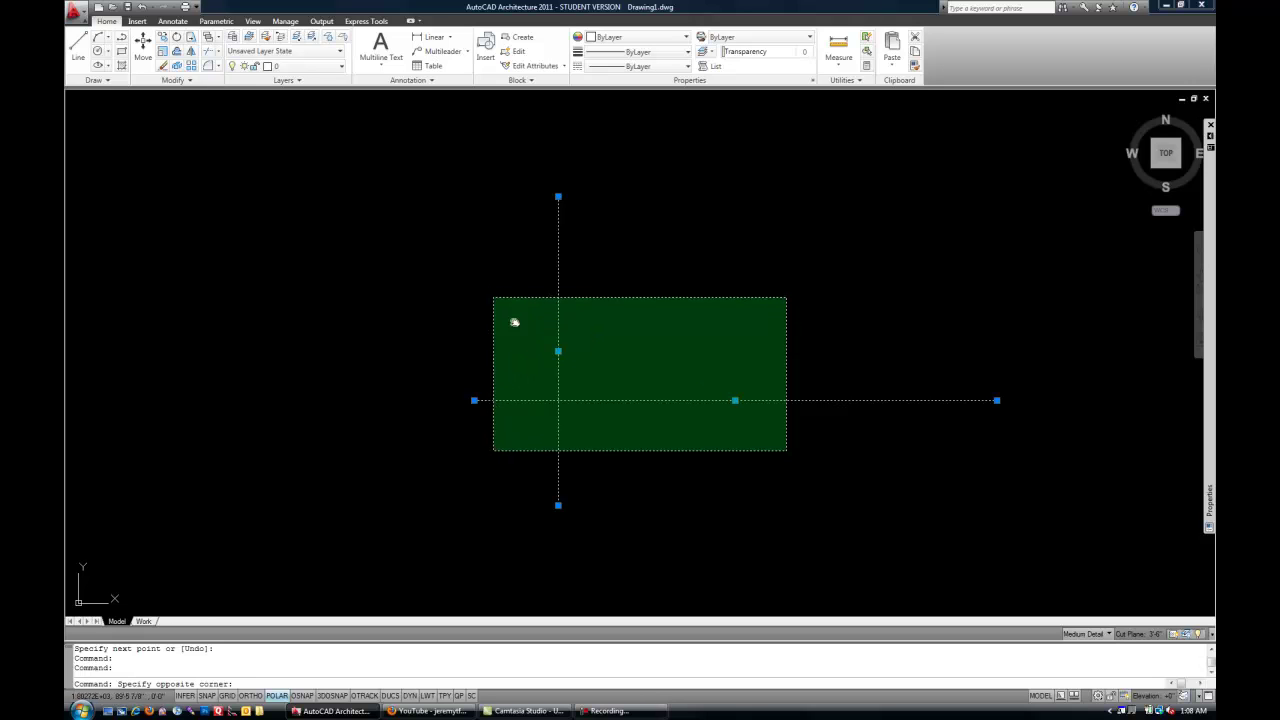
click(511, 320)
click(364, 157)
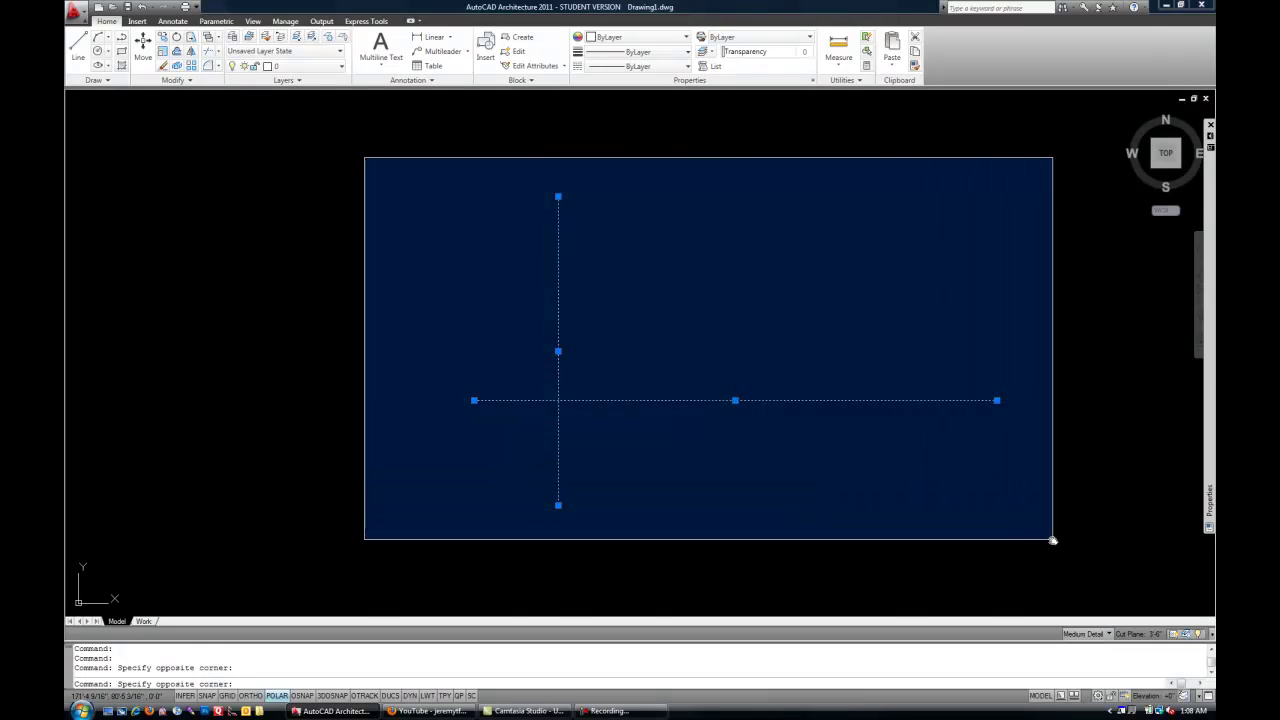
key(Escape)
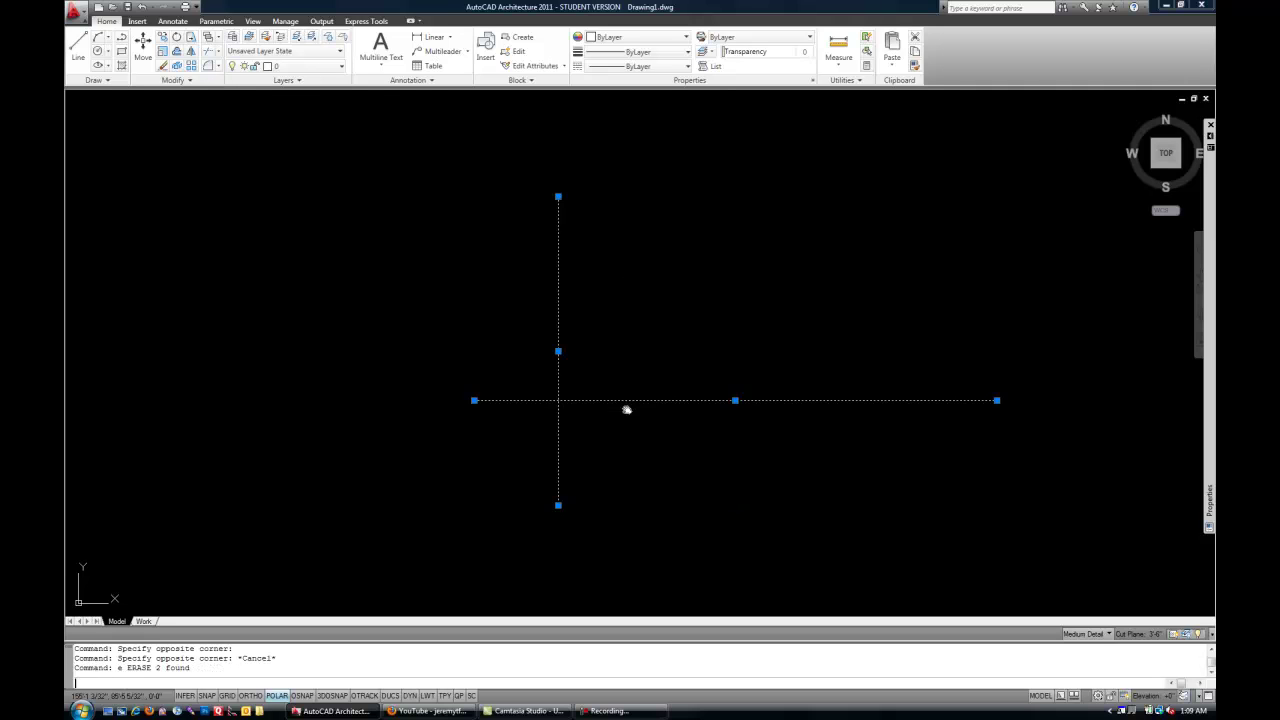
key(Return)
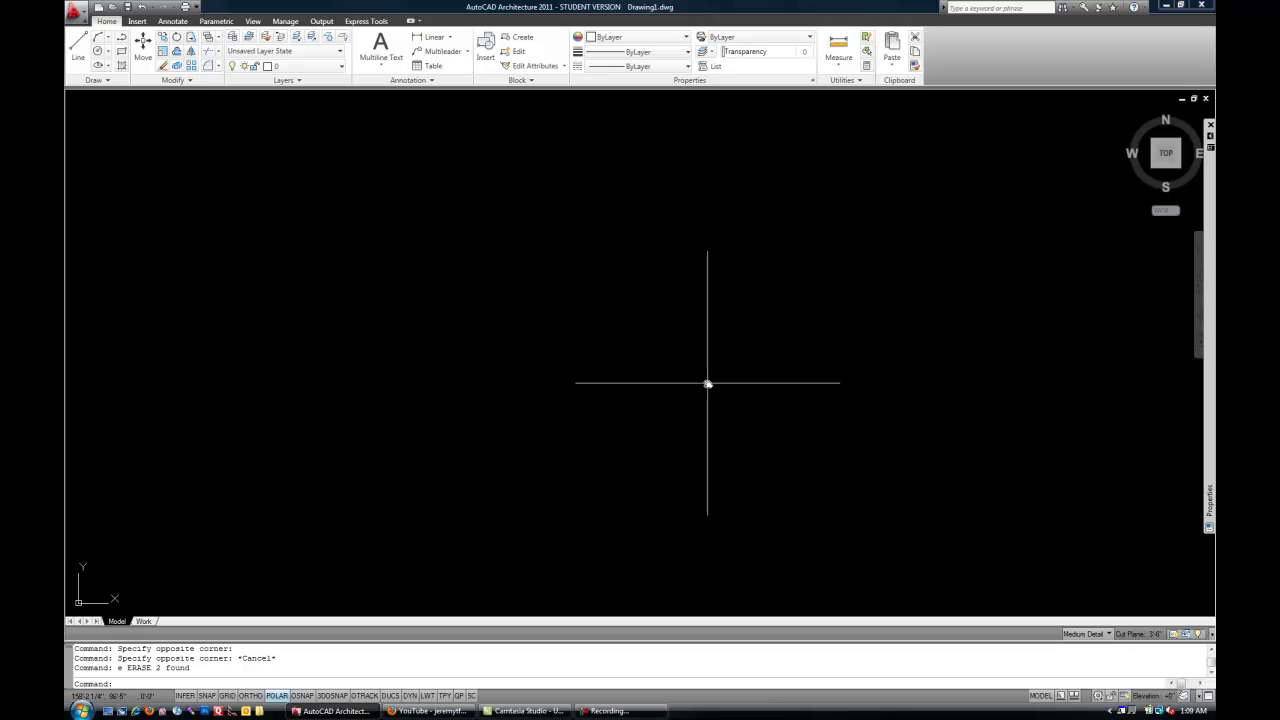
- Undo the erasure of the two lines and leave nothing selected
key(ctrl+z)
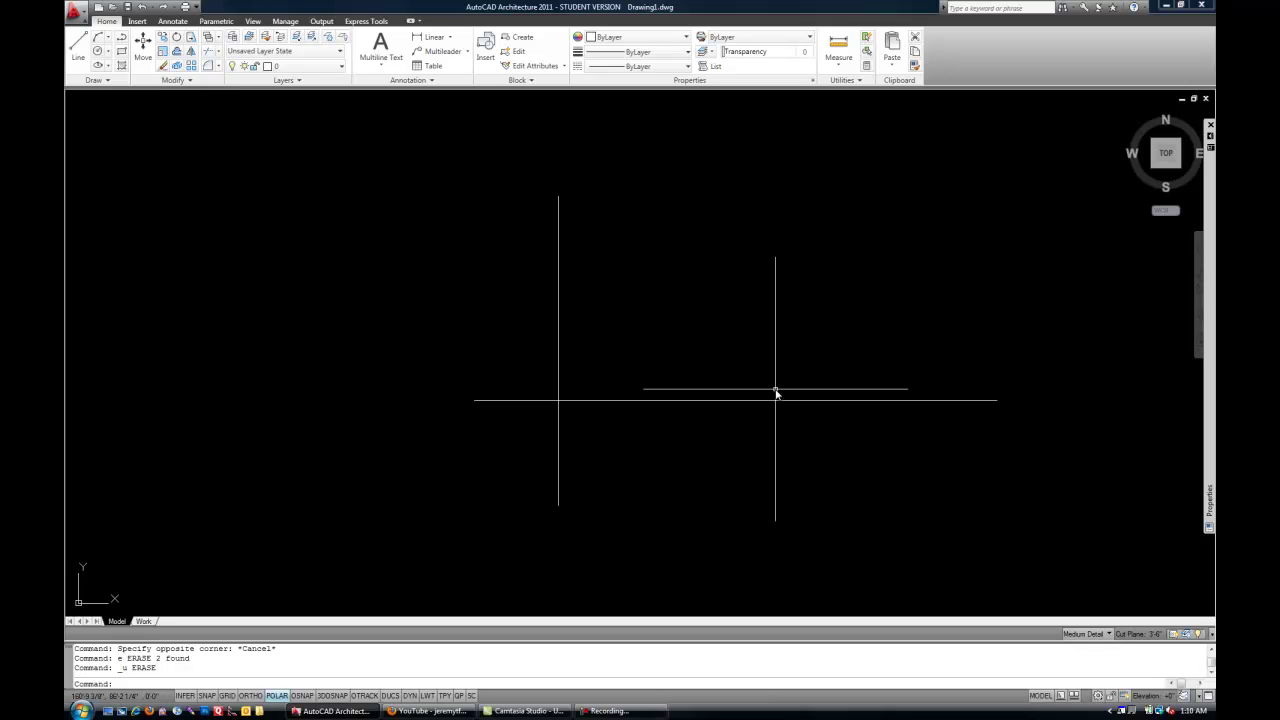
click(953, 400)
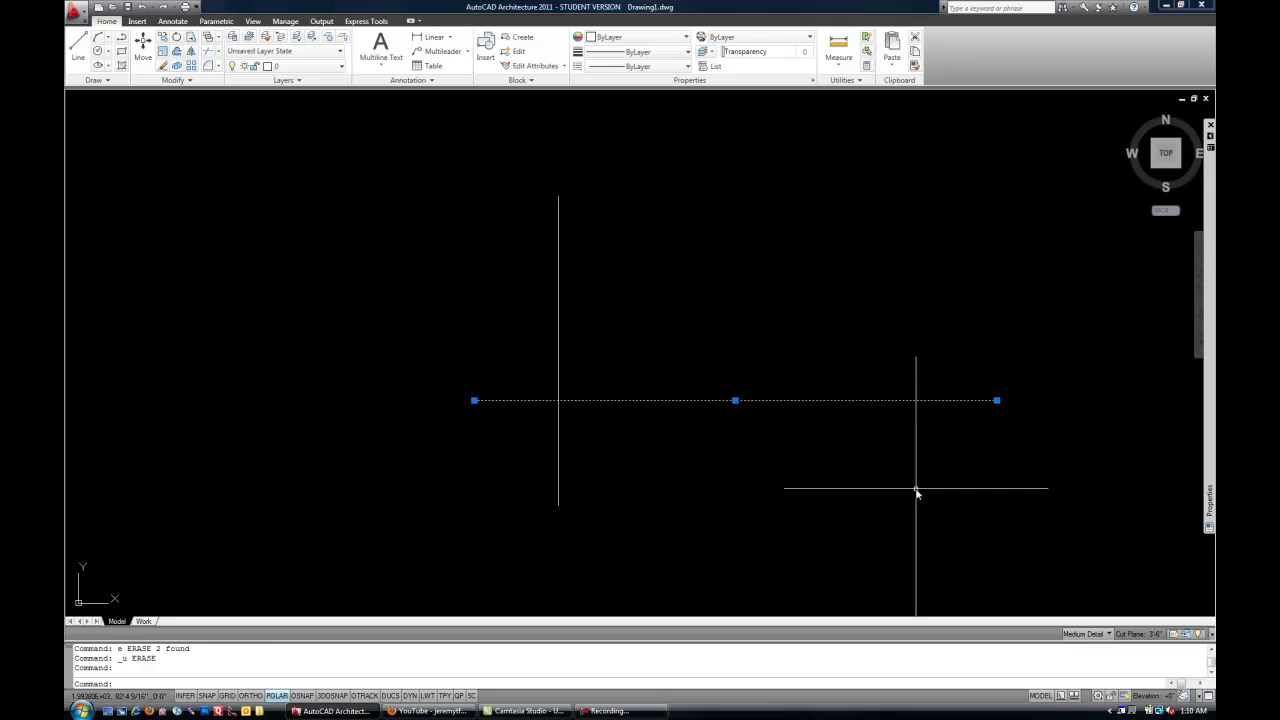
key(Escape)
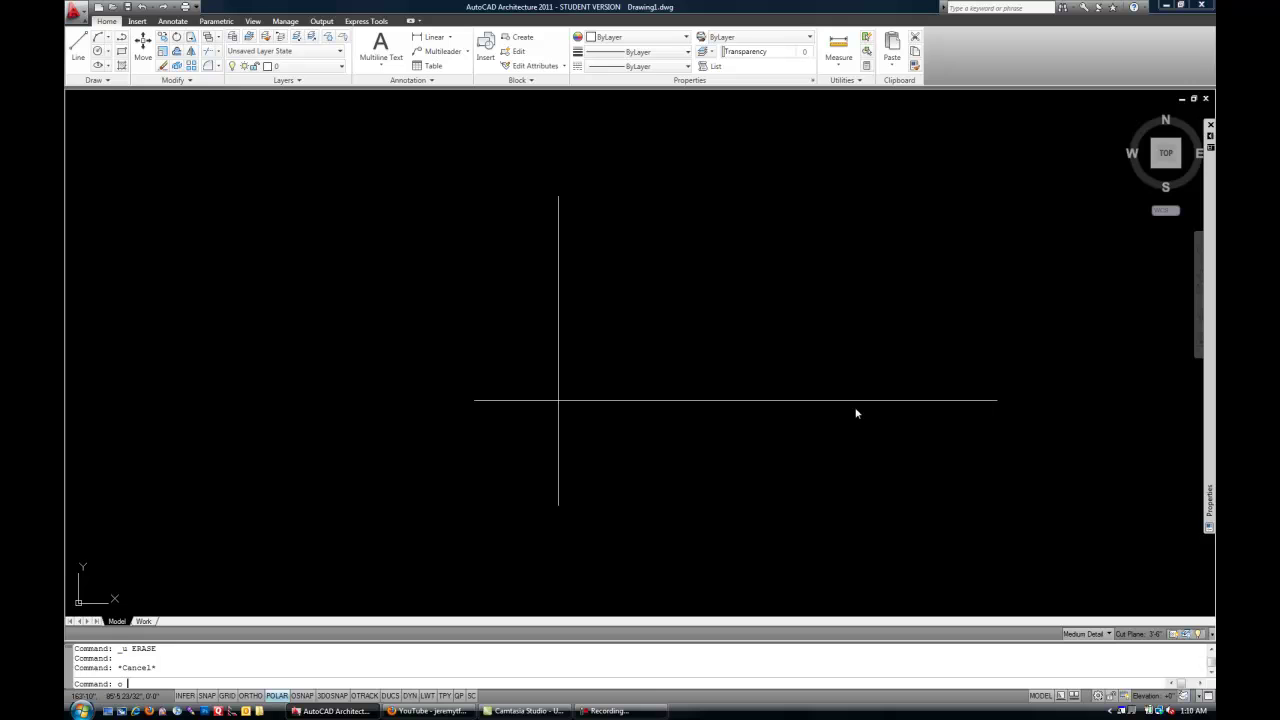
- Offset the horizontal line 8" upward
key(Return)
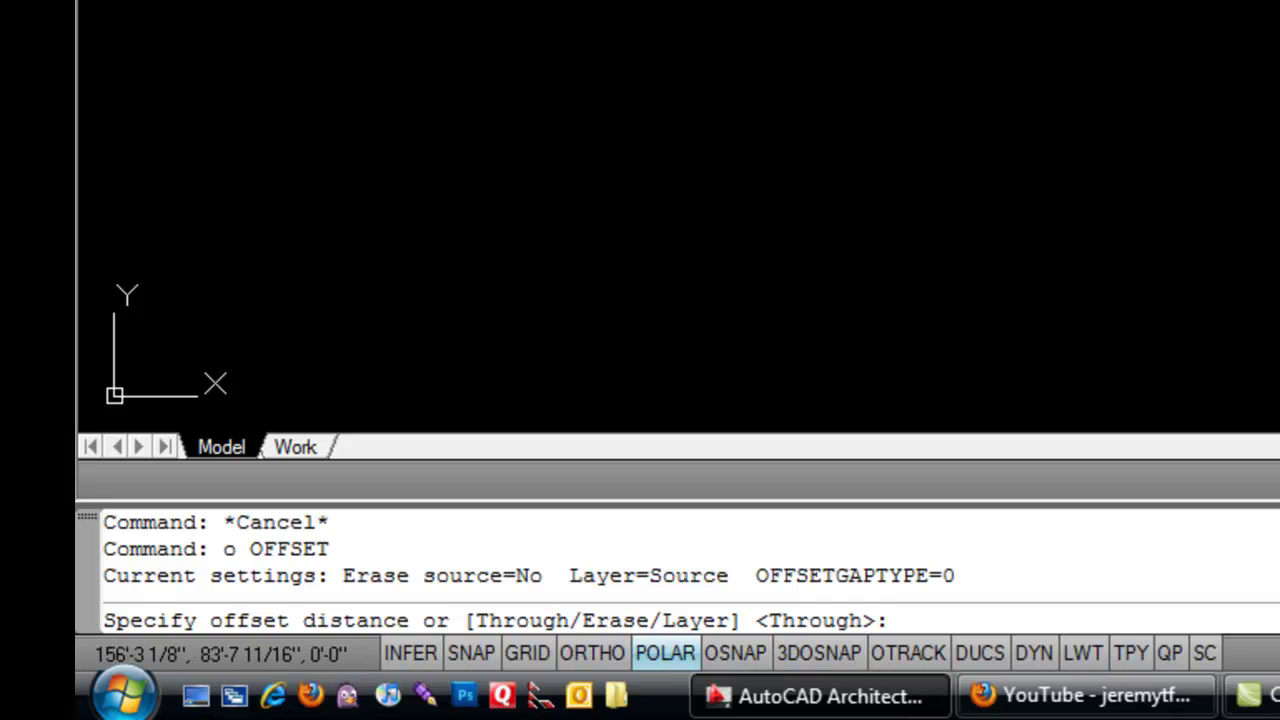
middle_drag(960, 170, 444, 488)
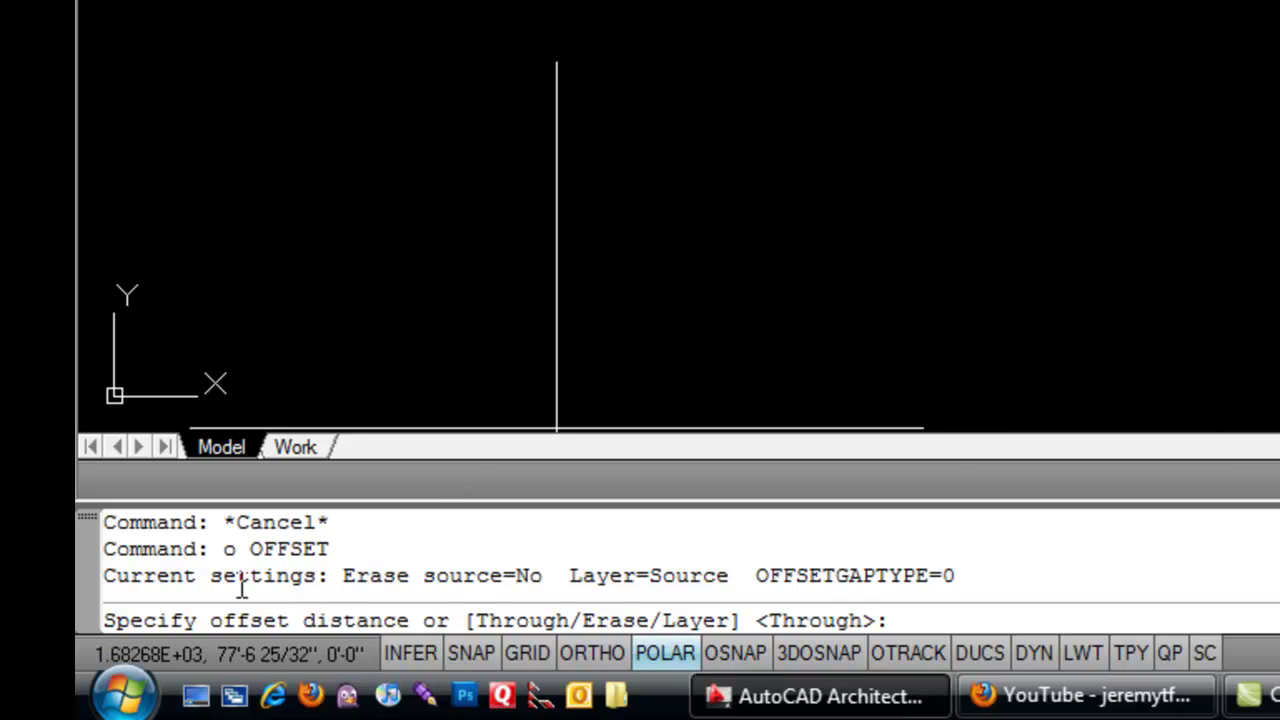
mouse_move(654, 405)
middle_down()
mouse_move(1234, 223)
mouse_move(1279, 180)
middle_up()
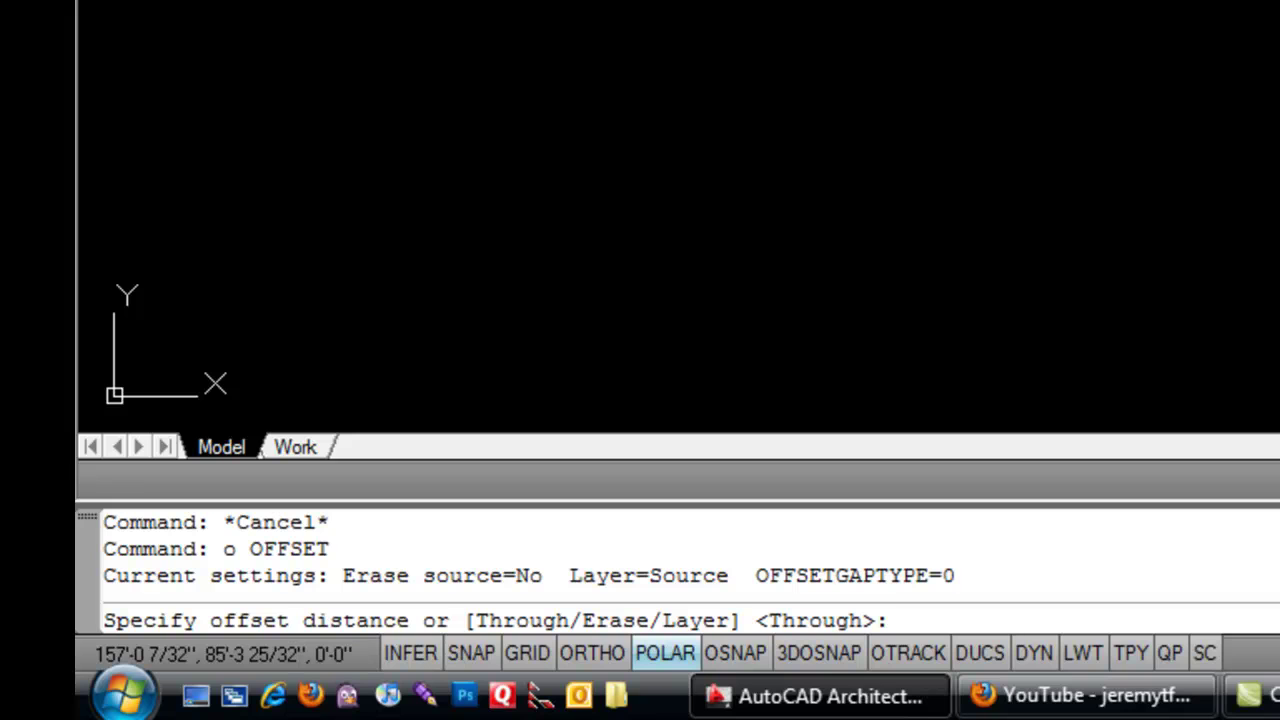
text(8")
key(Return)
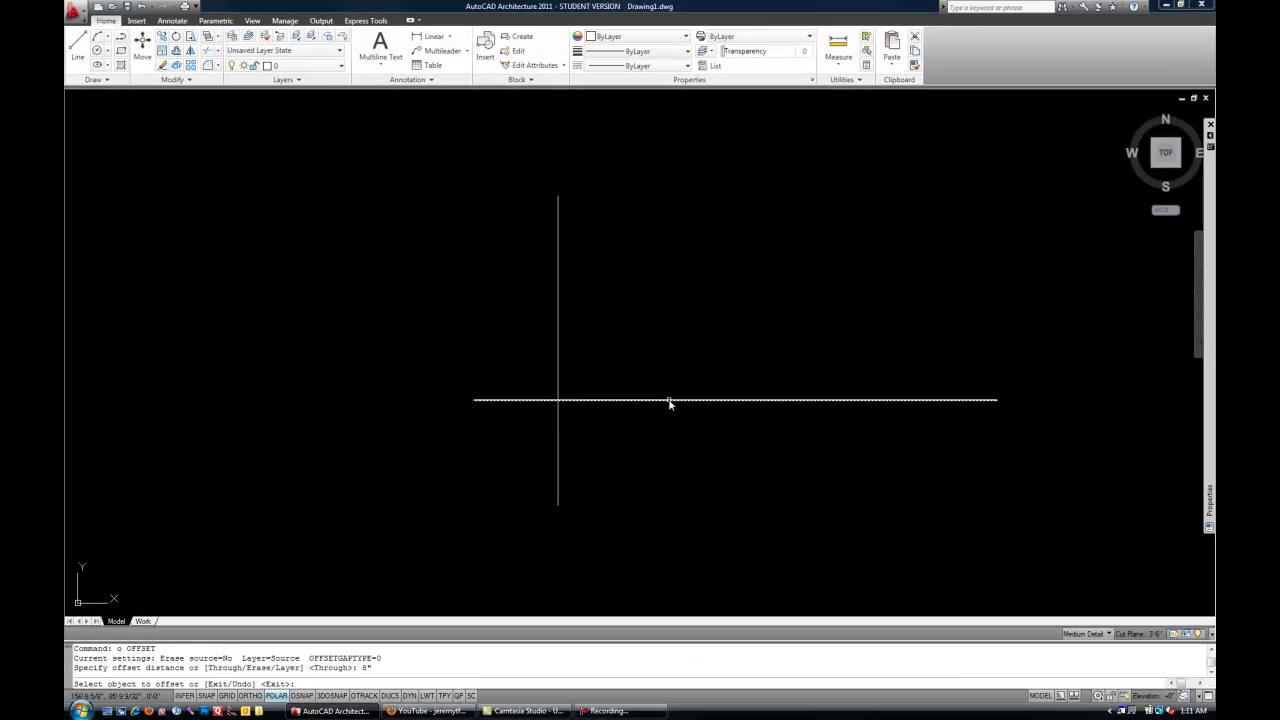
click(670, 401)
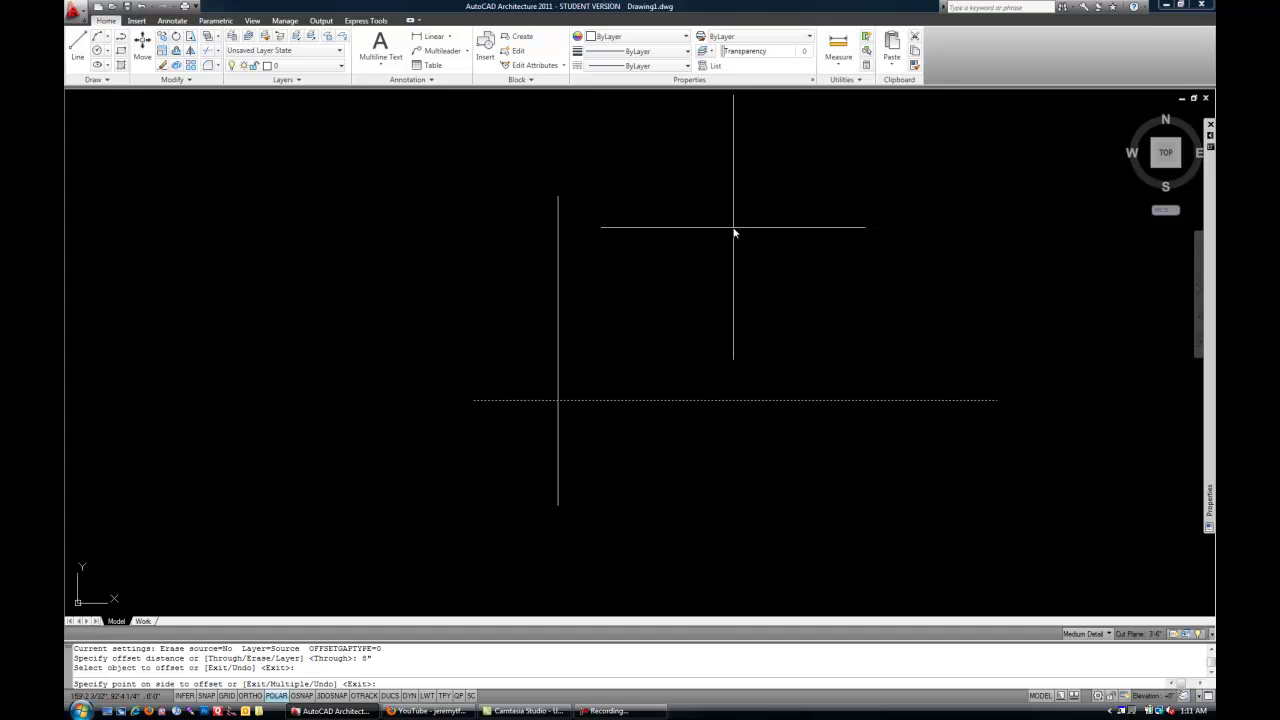
click(717, 218)
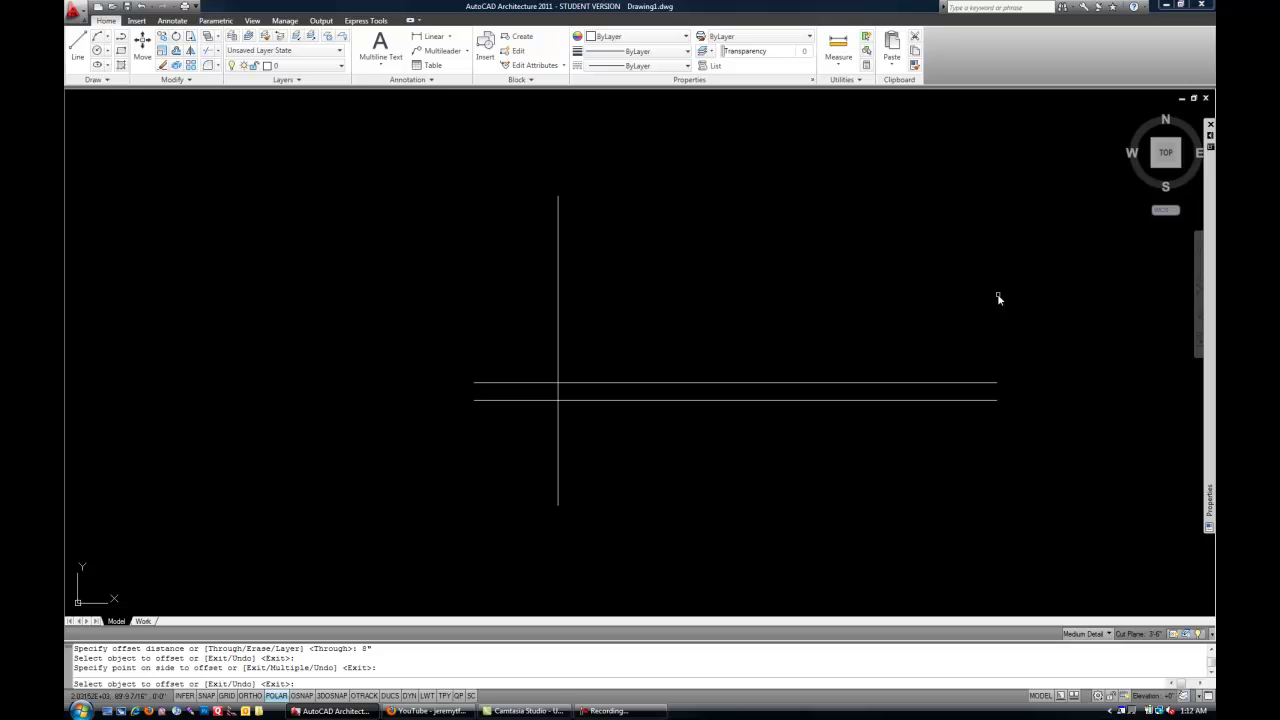
- Add two more horizontal lines above, each offset upward from the previous one at the same distance
click(700, 382)
click(672, 331)
click(660, 364)
click(625, 315)
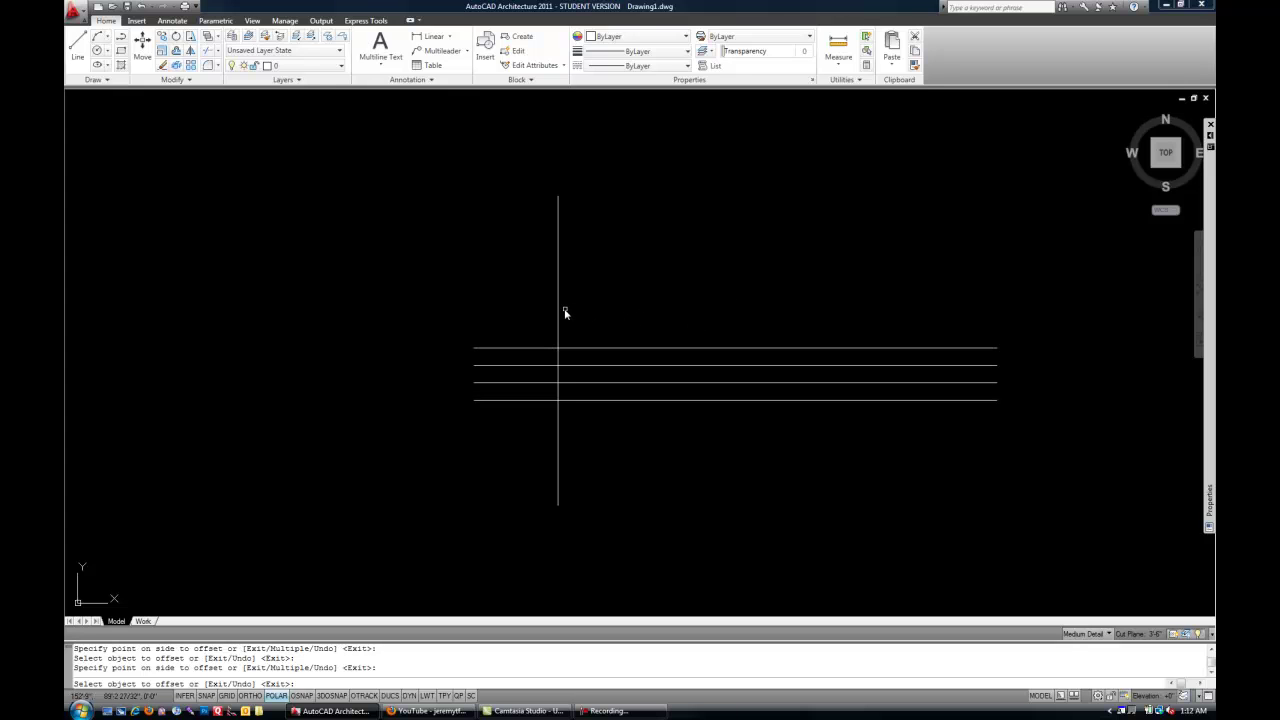
- Offset the vertical line once to its right at the same distance and end the Offset command
click(558, 309)
click(641, 298)
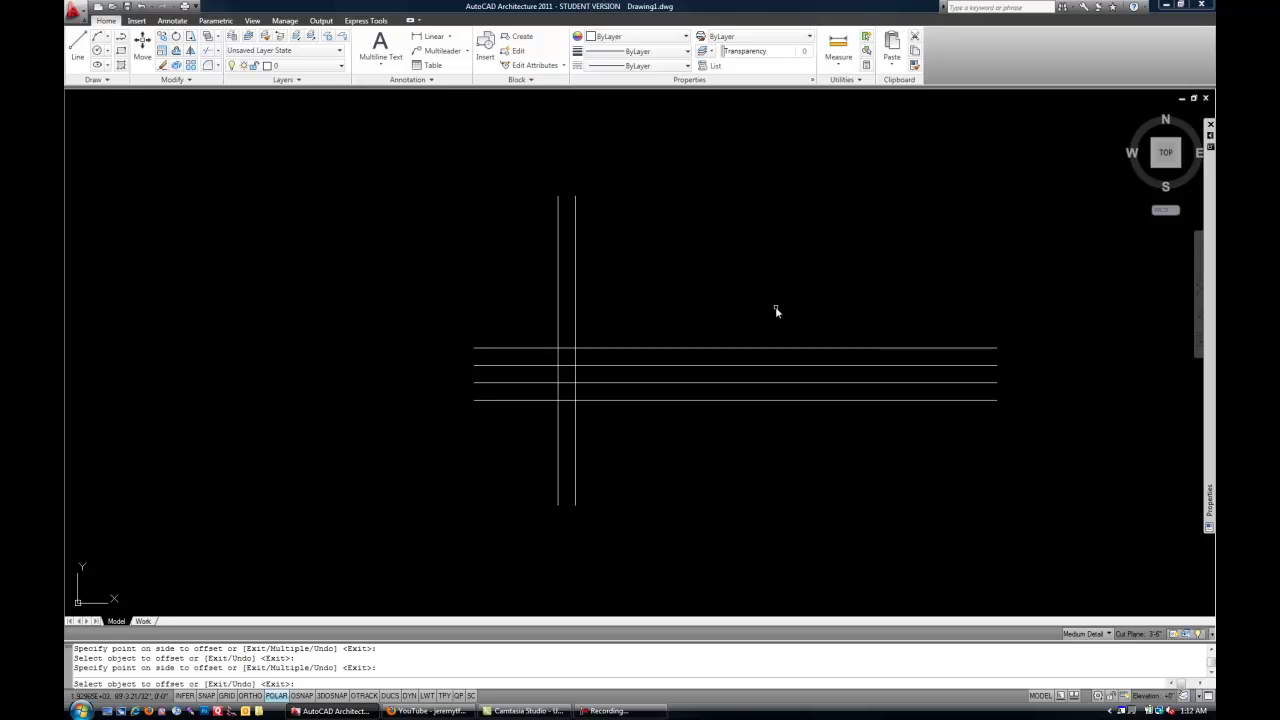
key(Escape)
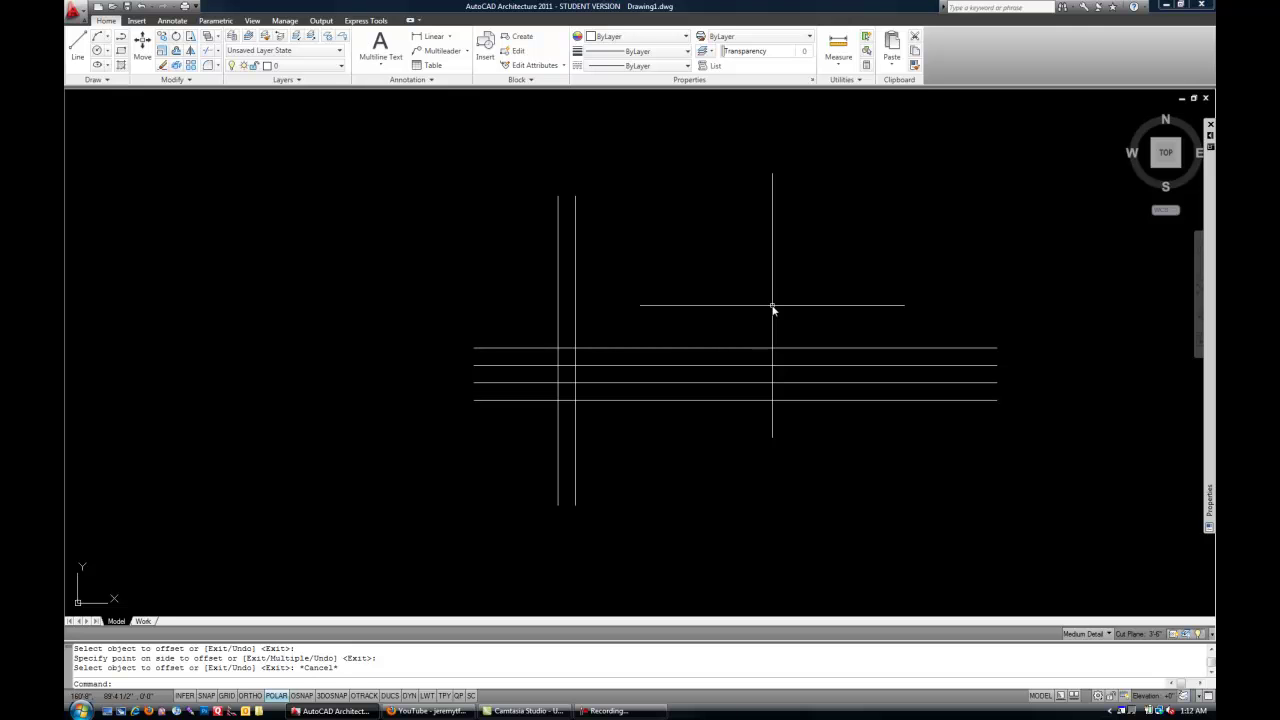
- Restart Offset with the default 8" distance and offset the topmost horizontal line upward once
text(o)
key(Return)
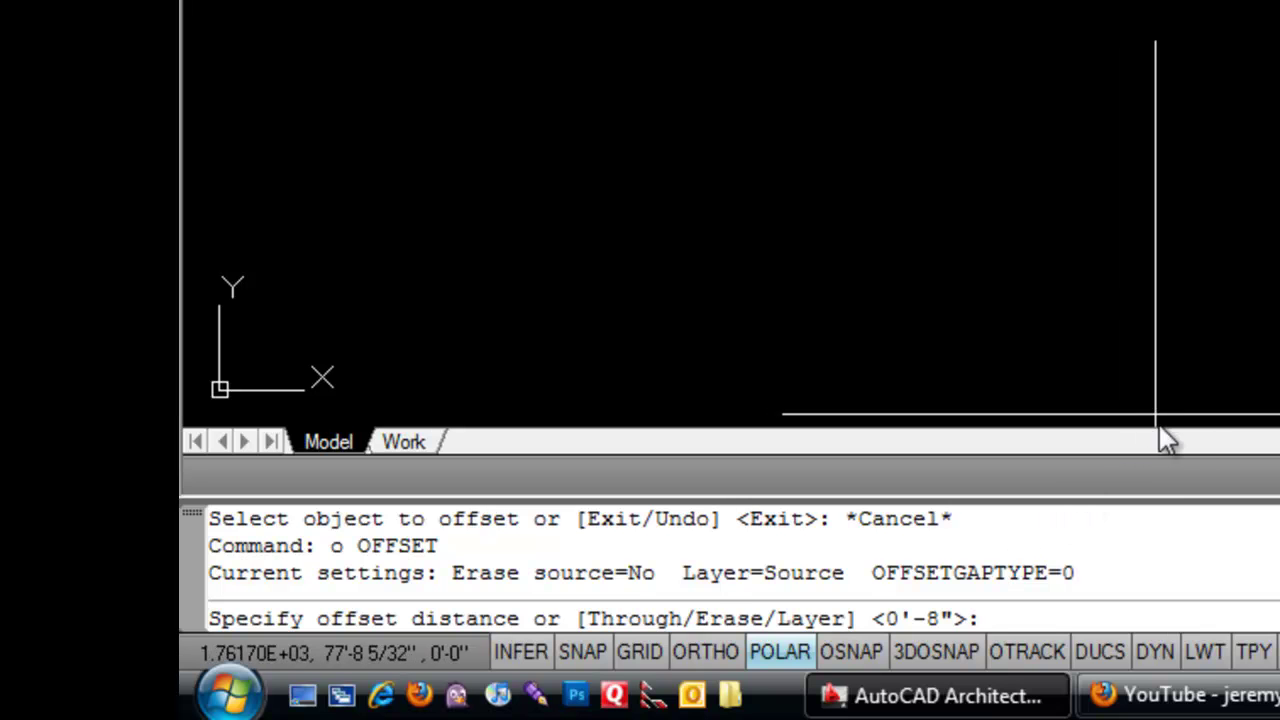
key(Return)
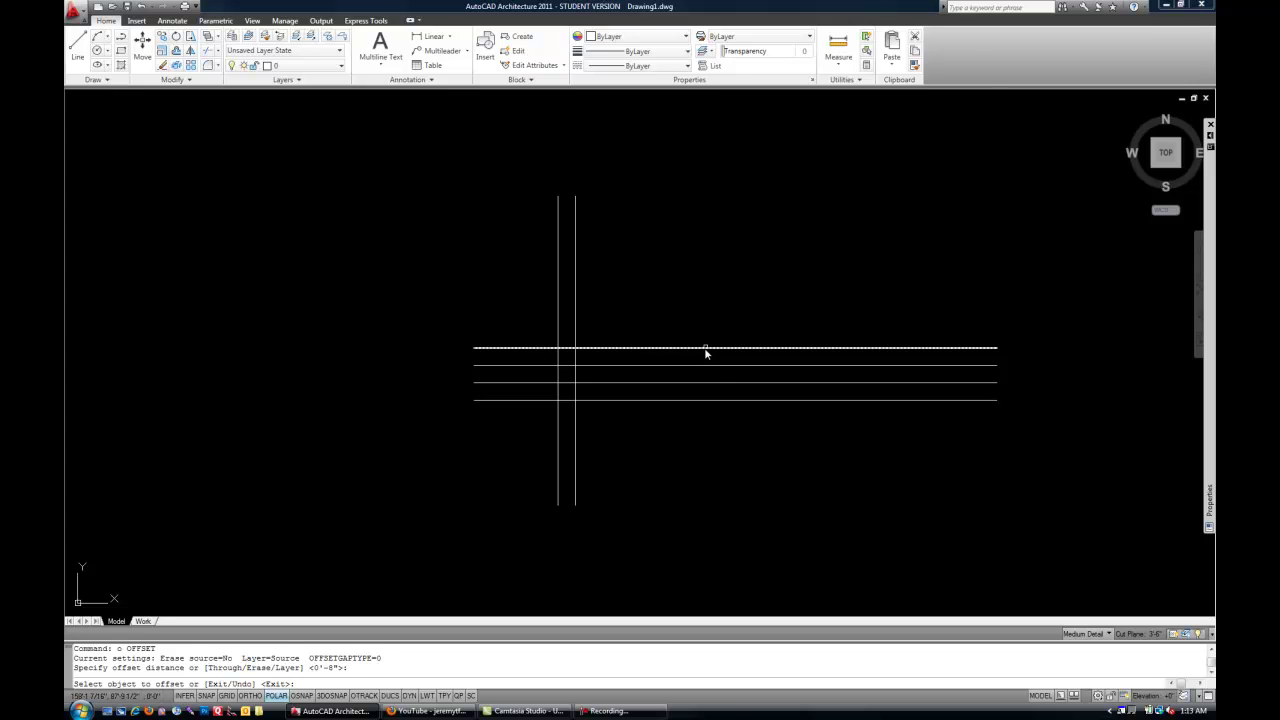
click(704, 349)
click(718, 268)
key(Return)
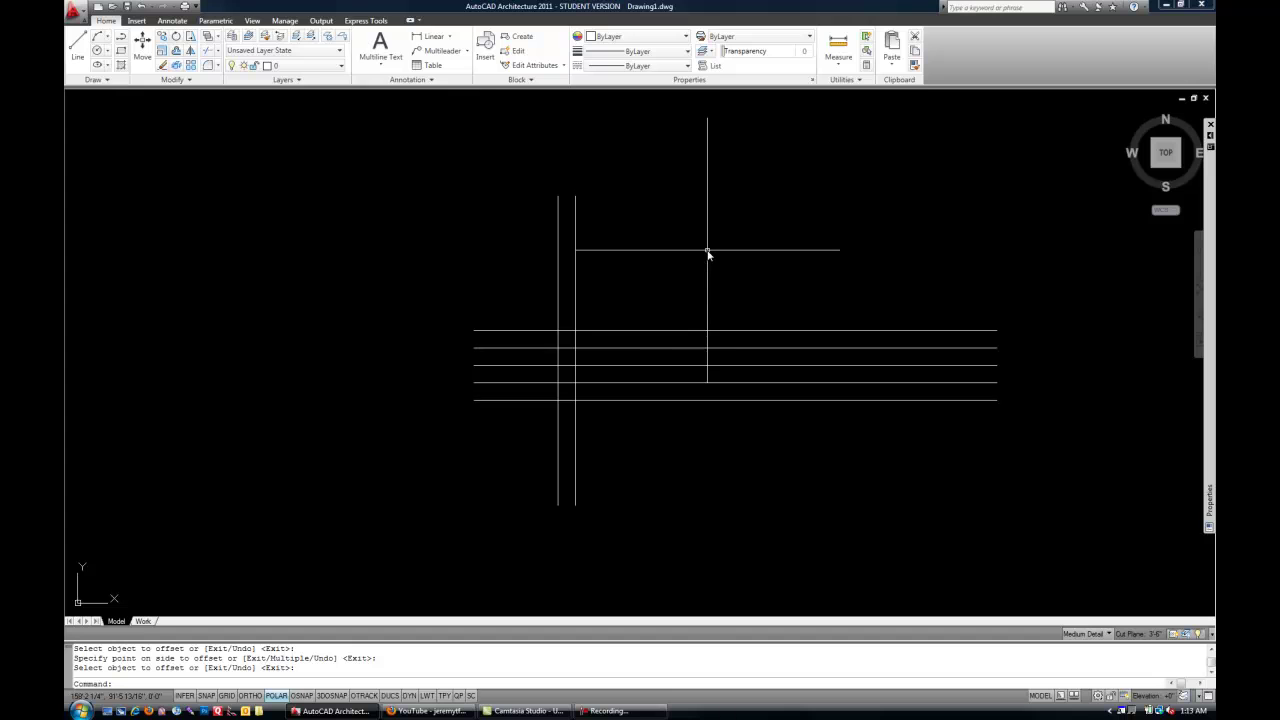
key(Escape)
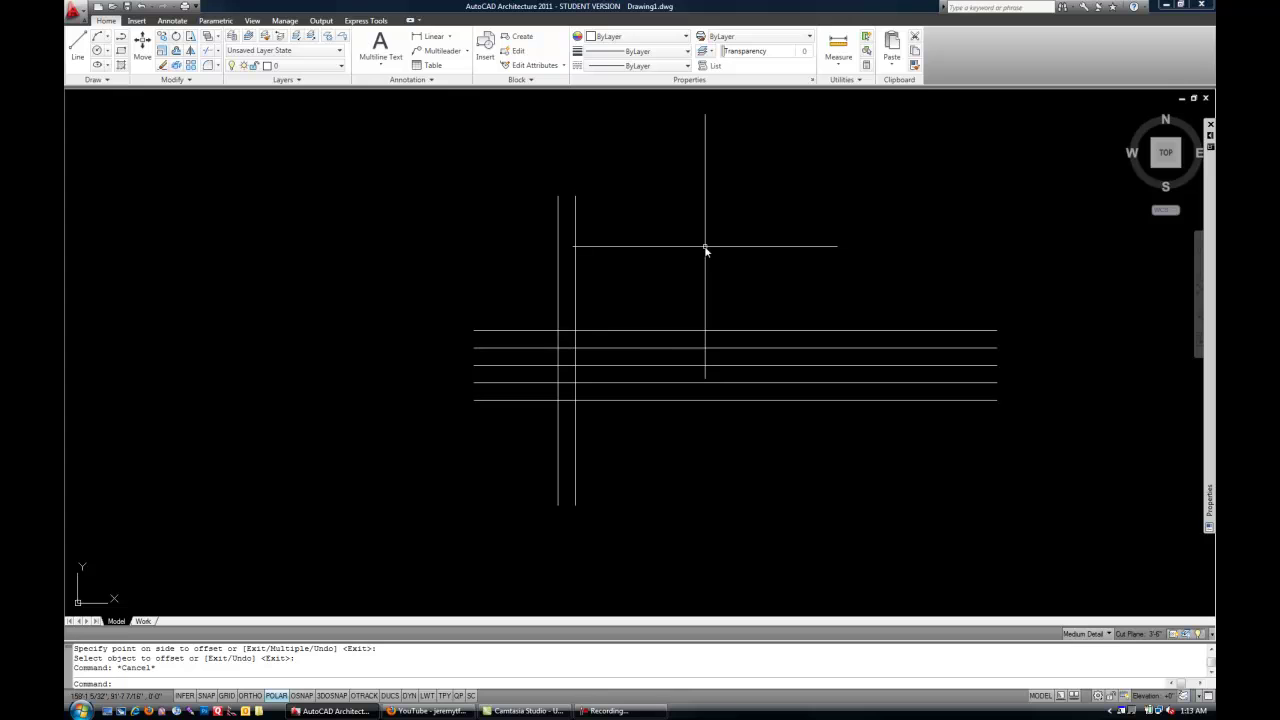
- Copy all seven lines about 35'-6" horizontally to the right, with object snap on and their lower-left intersection as base point
scroll(705, 250, down, 2)
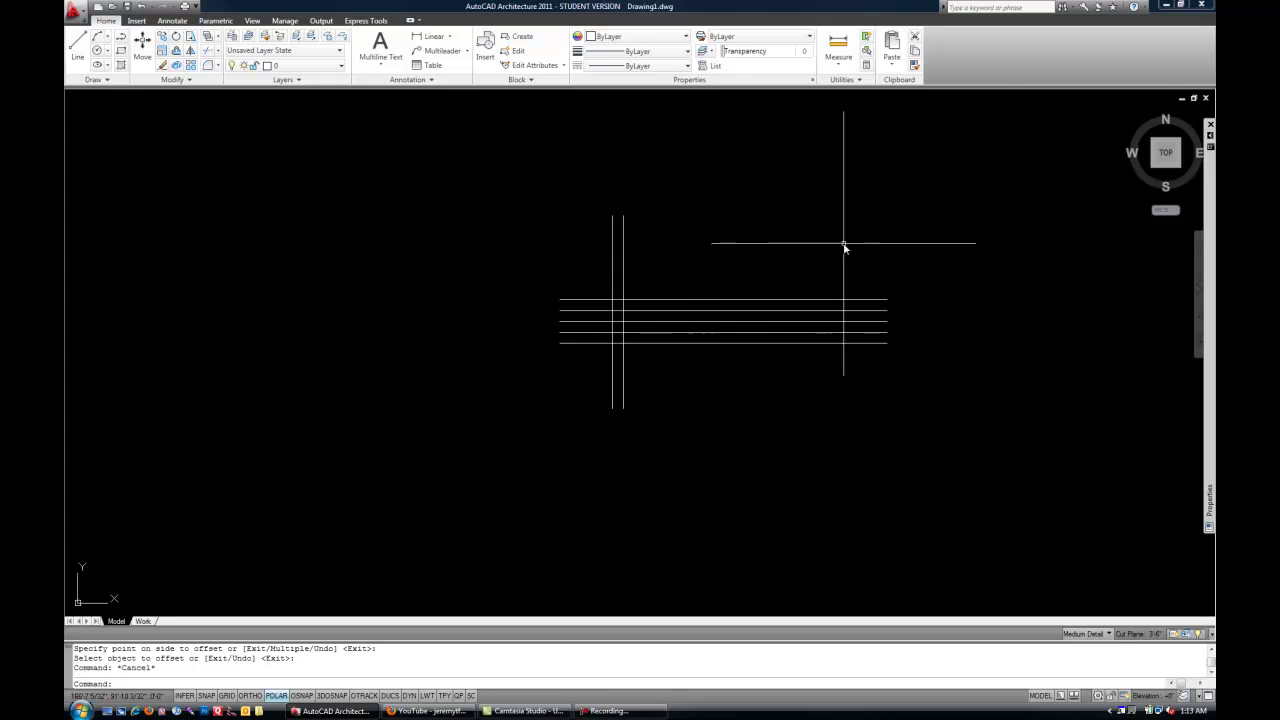
middle_drag(843, 246, 660, 314)
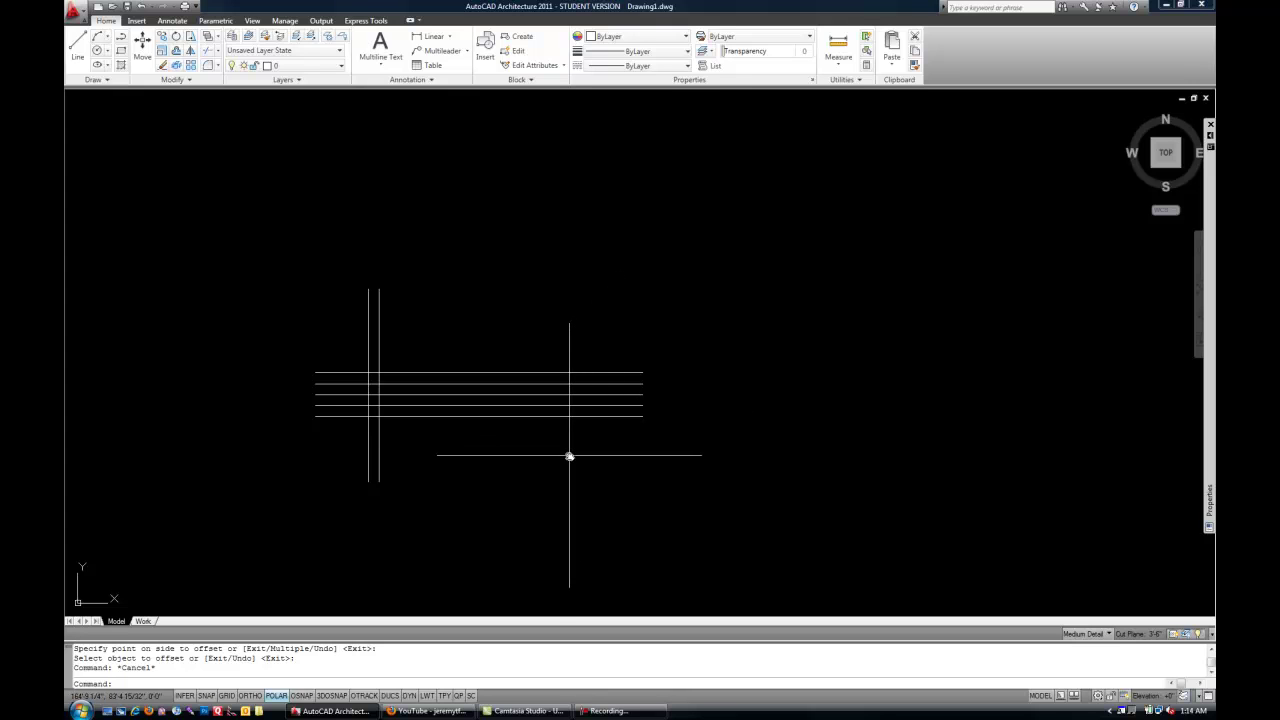
click(686, 462)
click(307, 303)
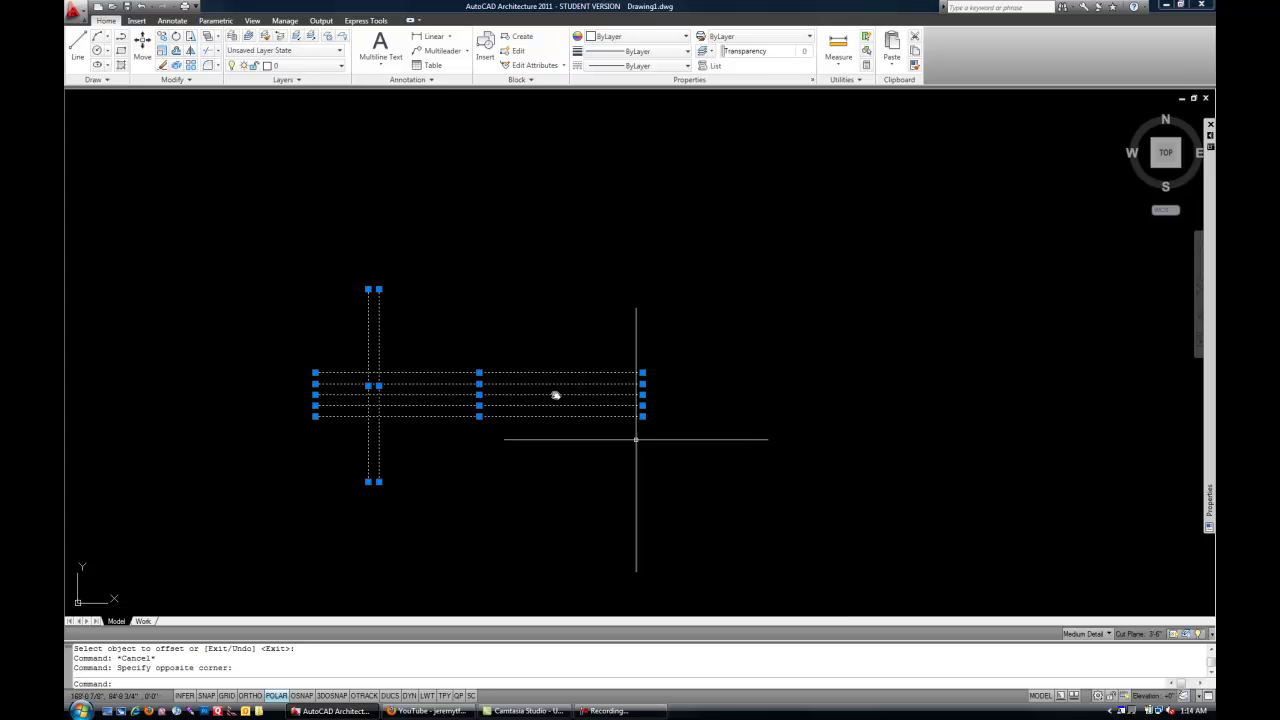
middle_drag(555, 419, 544, 419)
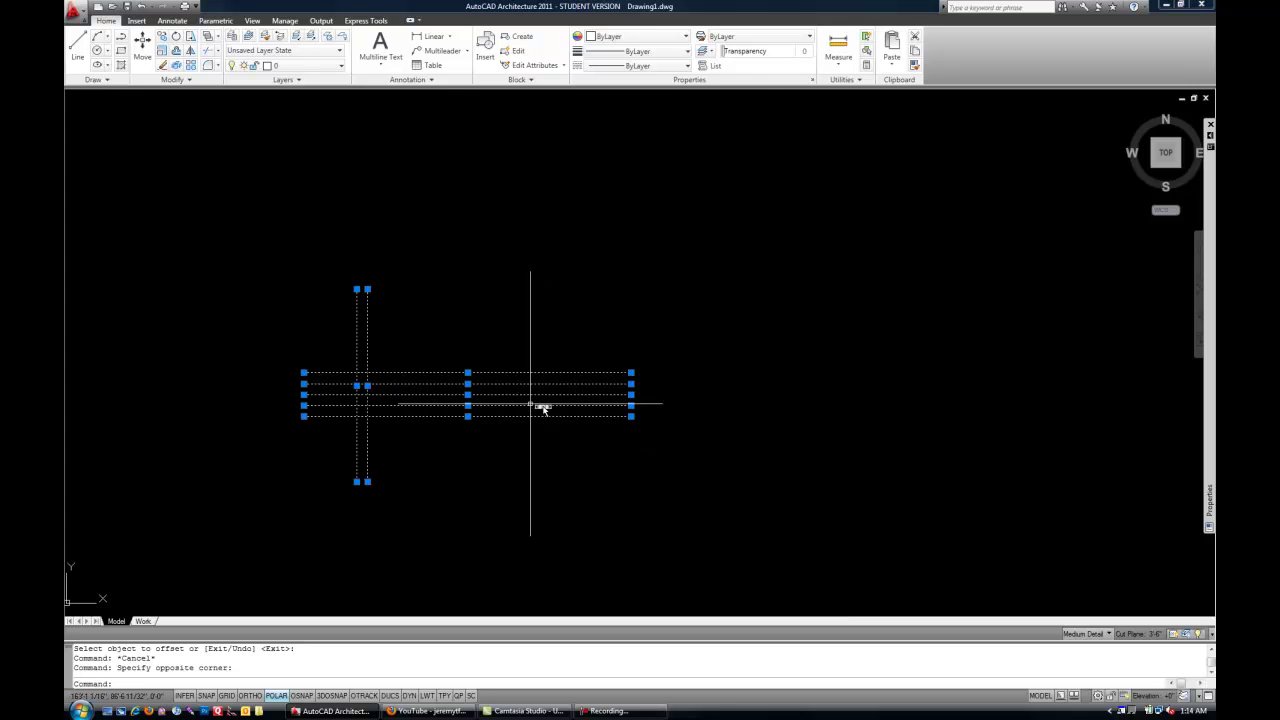
mouse_move(560, 404)
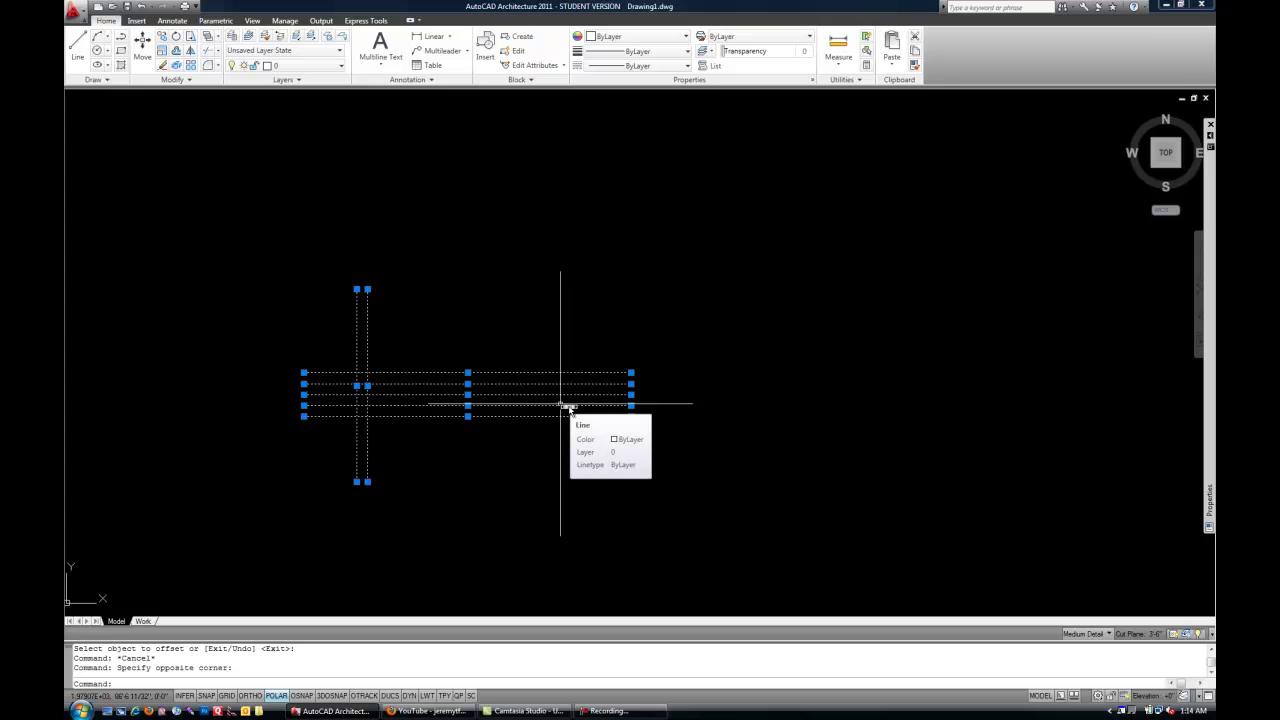
text(c)
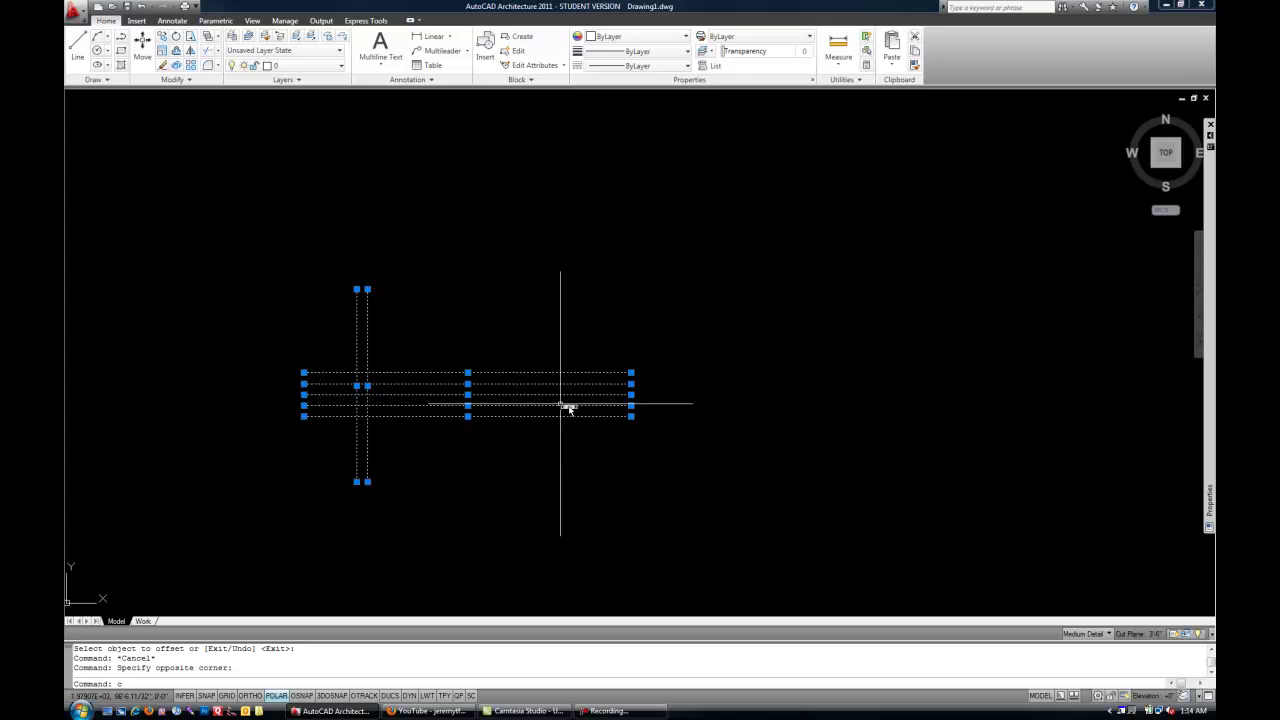
text(o)
key(Return)
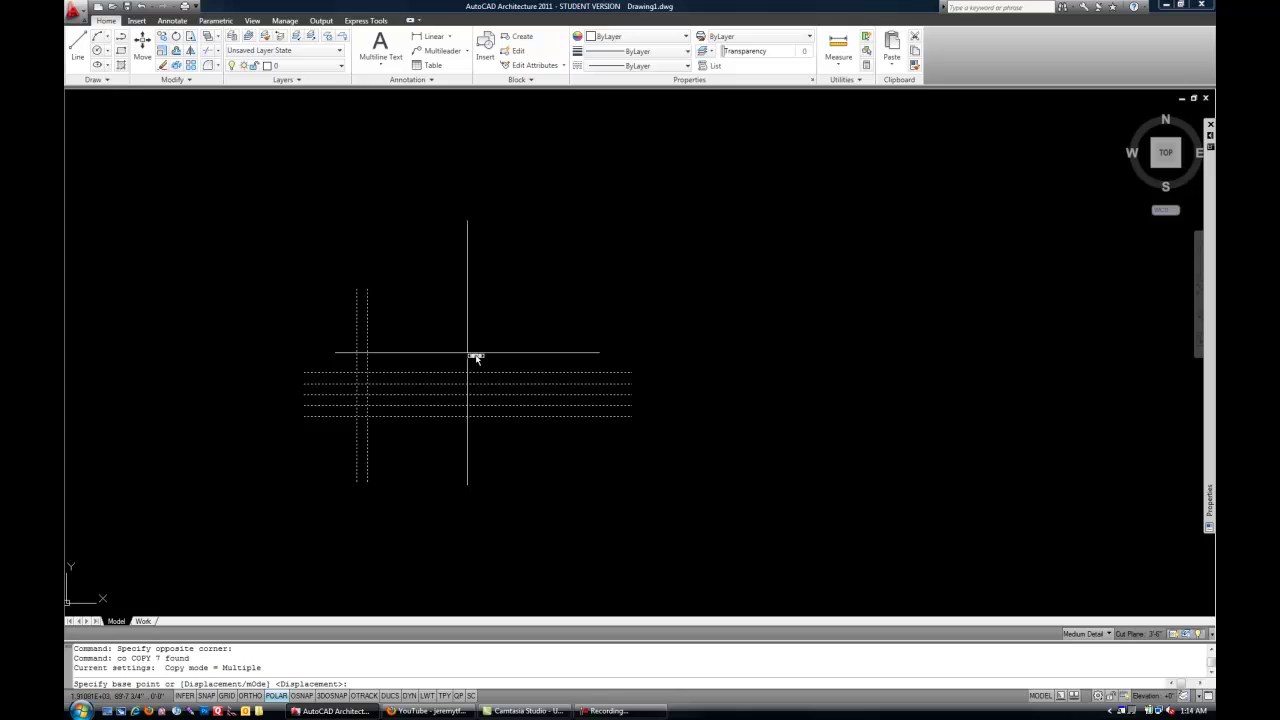
click(302, 695)
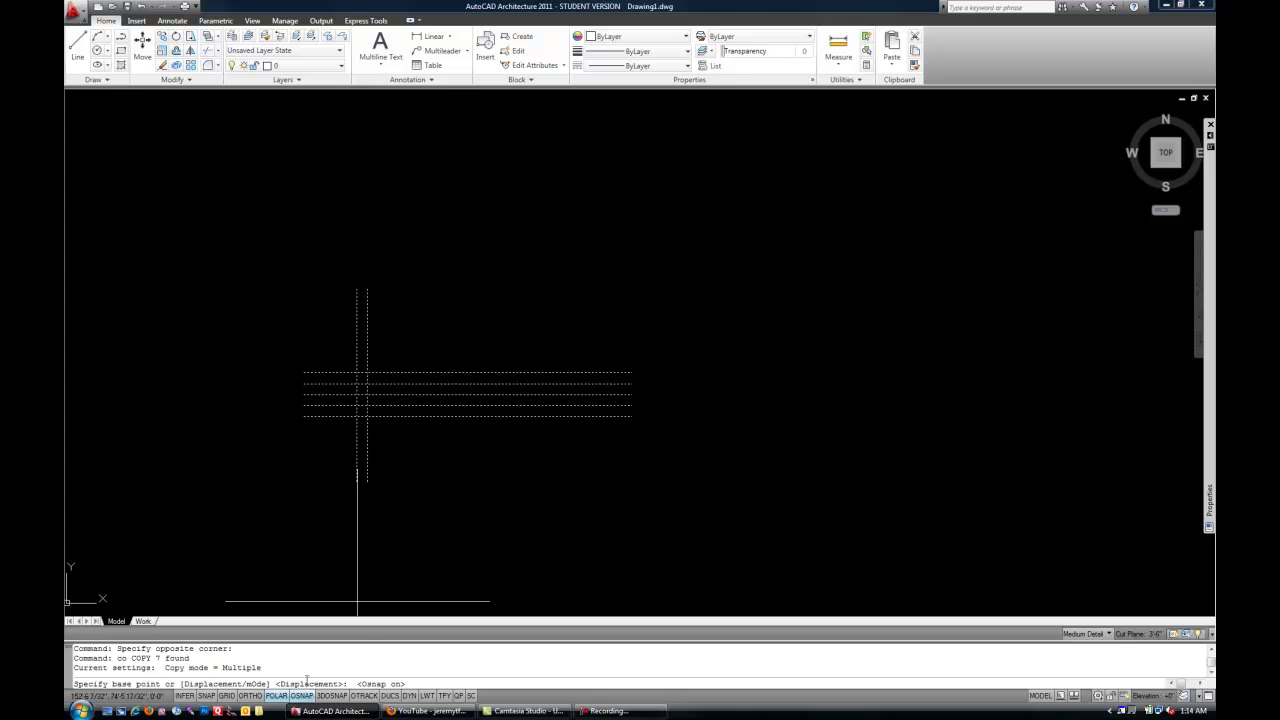
click(357, 416)
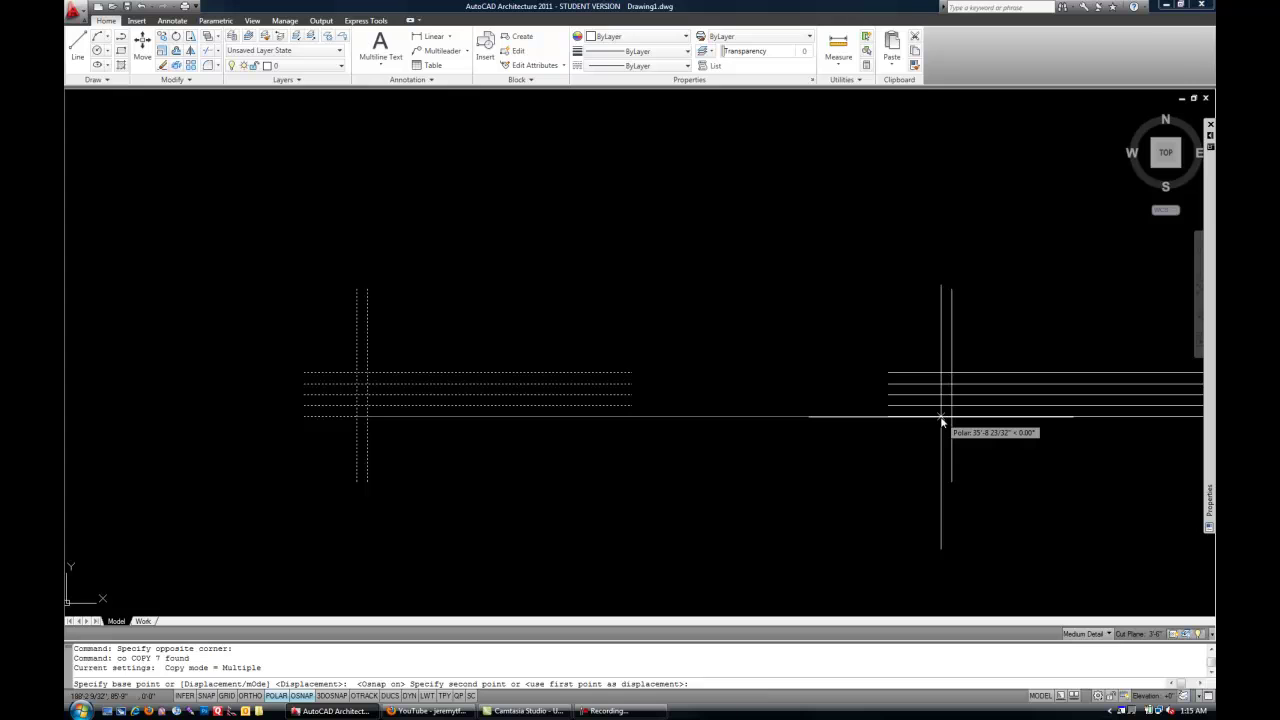
click(941, 416)
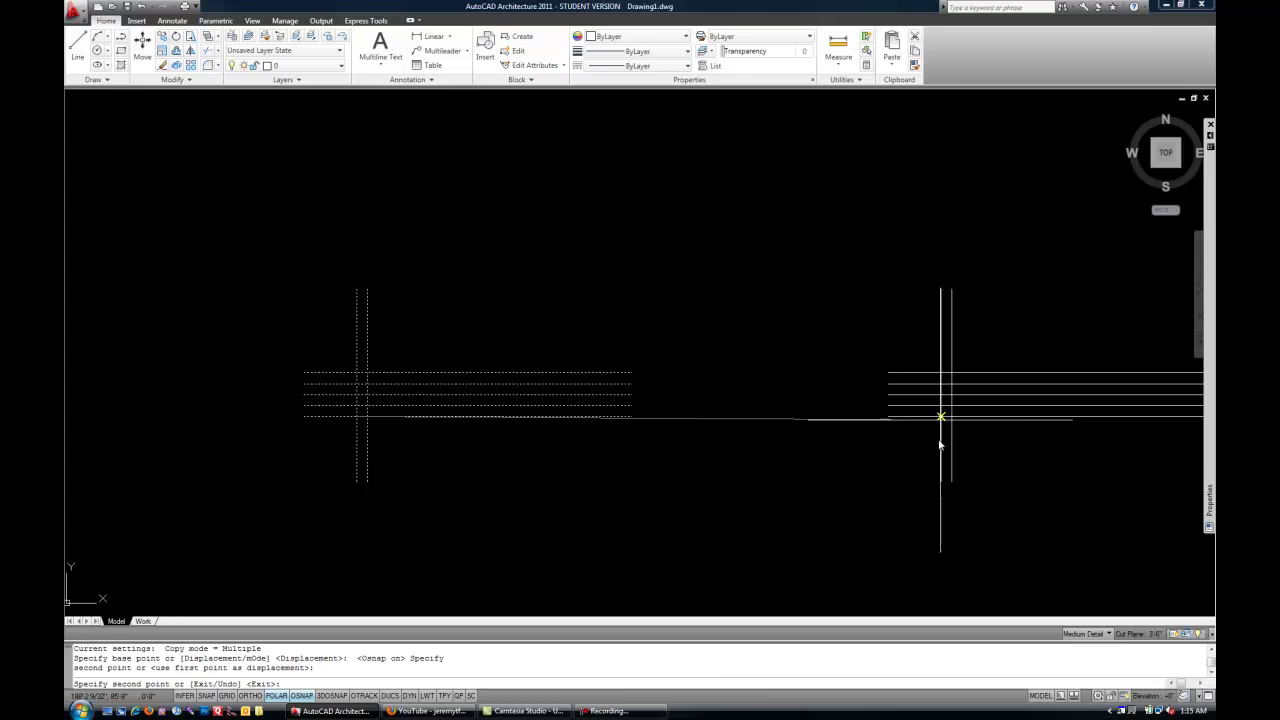
- Place a second copy of the seven lines above and slightly left of the first copy
middle_drag(971, 537, 834, 511)
scroll(836, 509, down, 3)
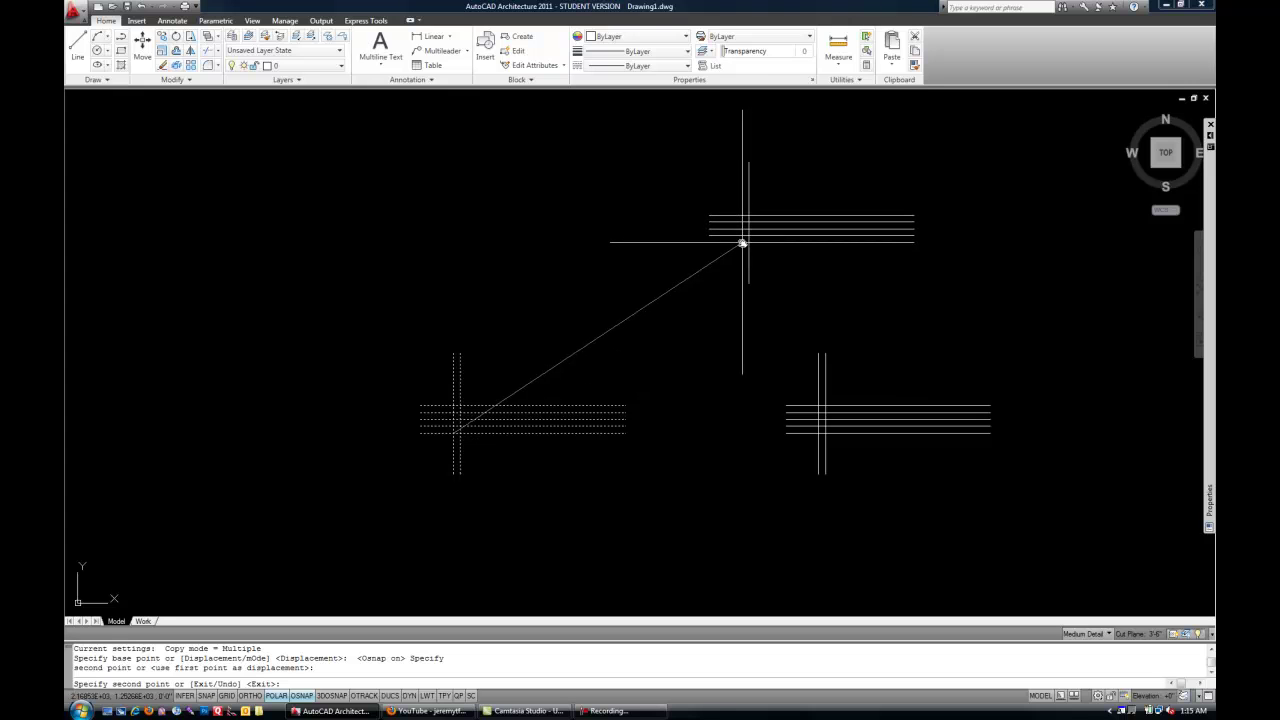
click(763, 231)
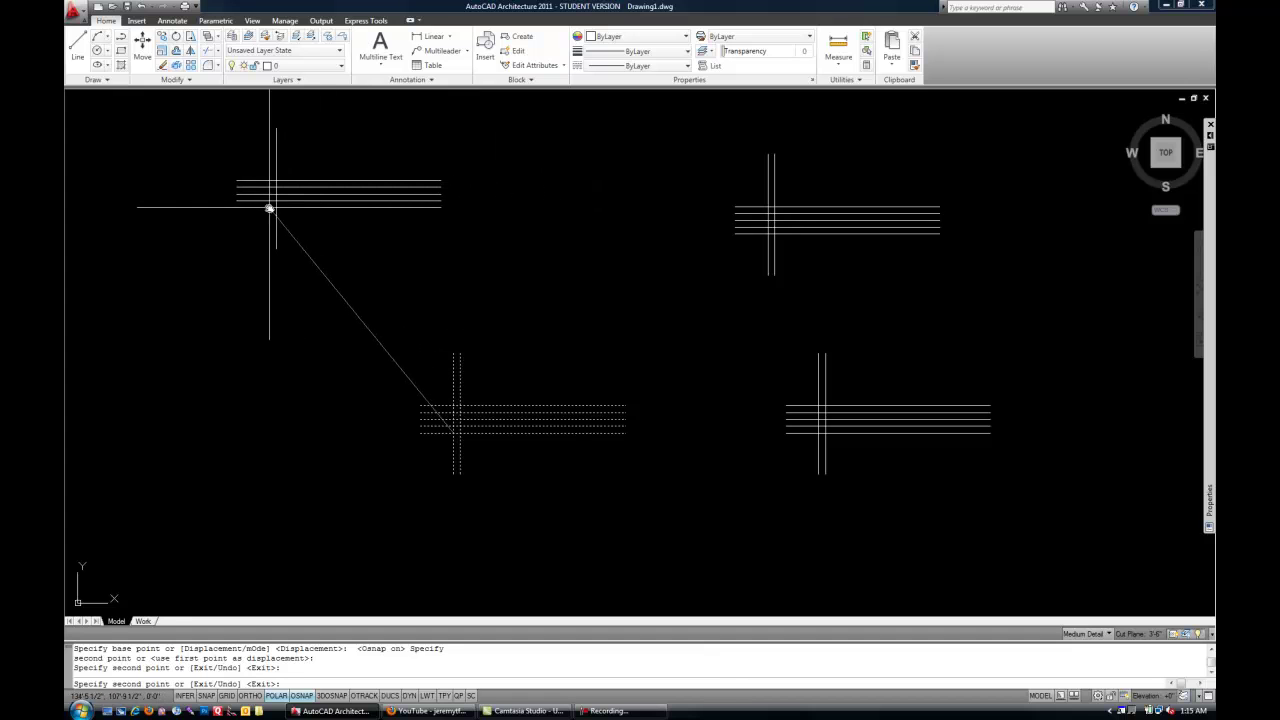
- Place two more copies of the seven lines above the originals, end Copy and undo the whole copy operation
click(271, 205)
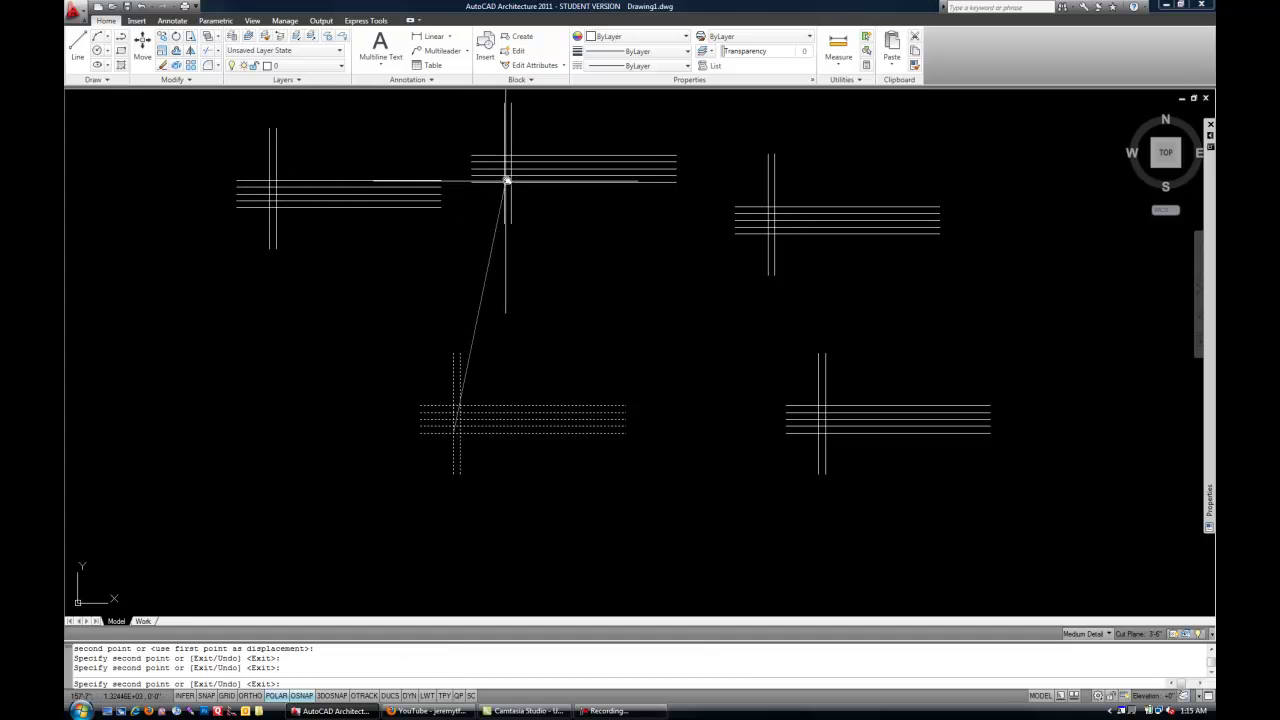
click(512, 176)
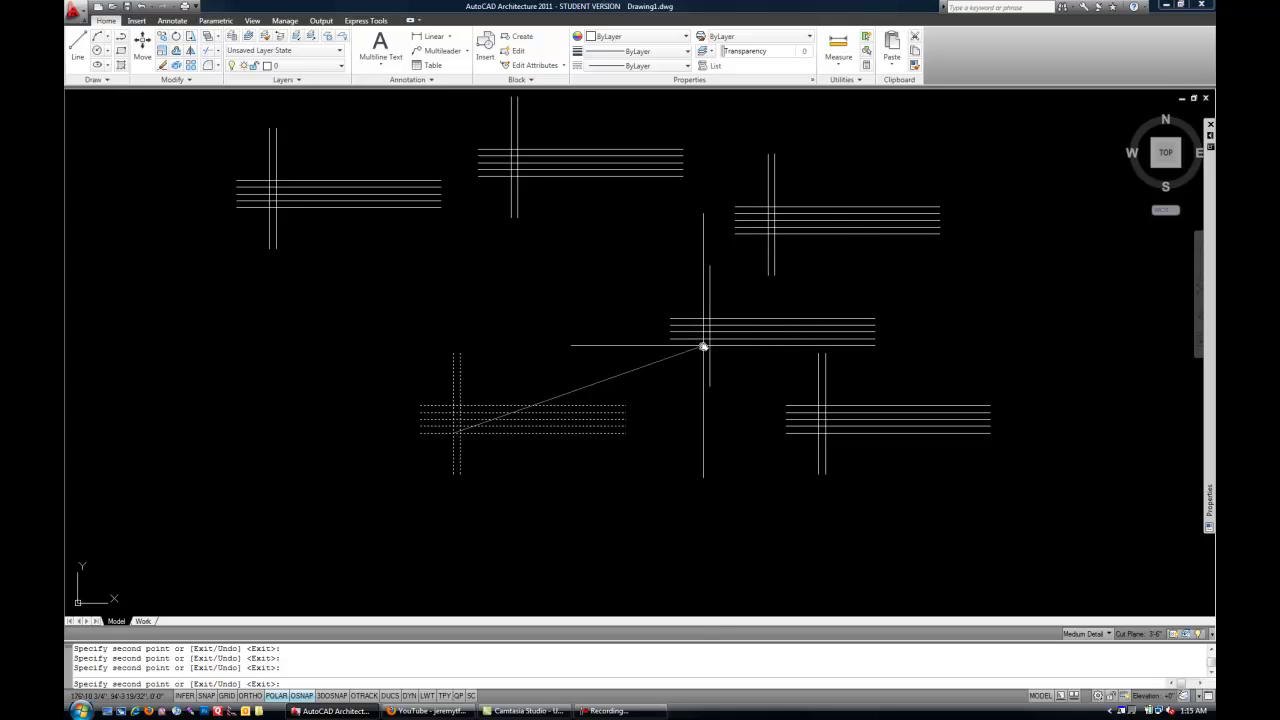
key(Escape)
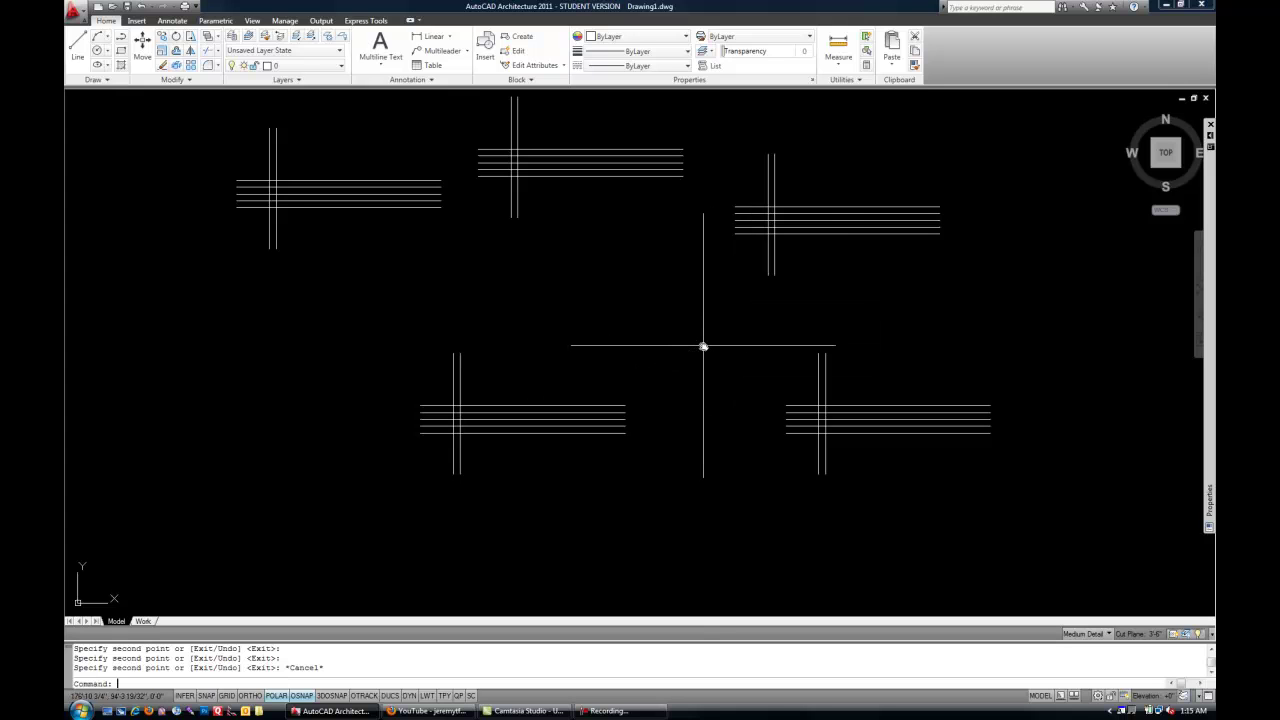
key(ctrl+z)
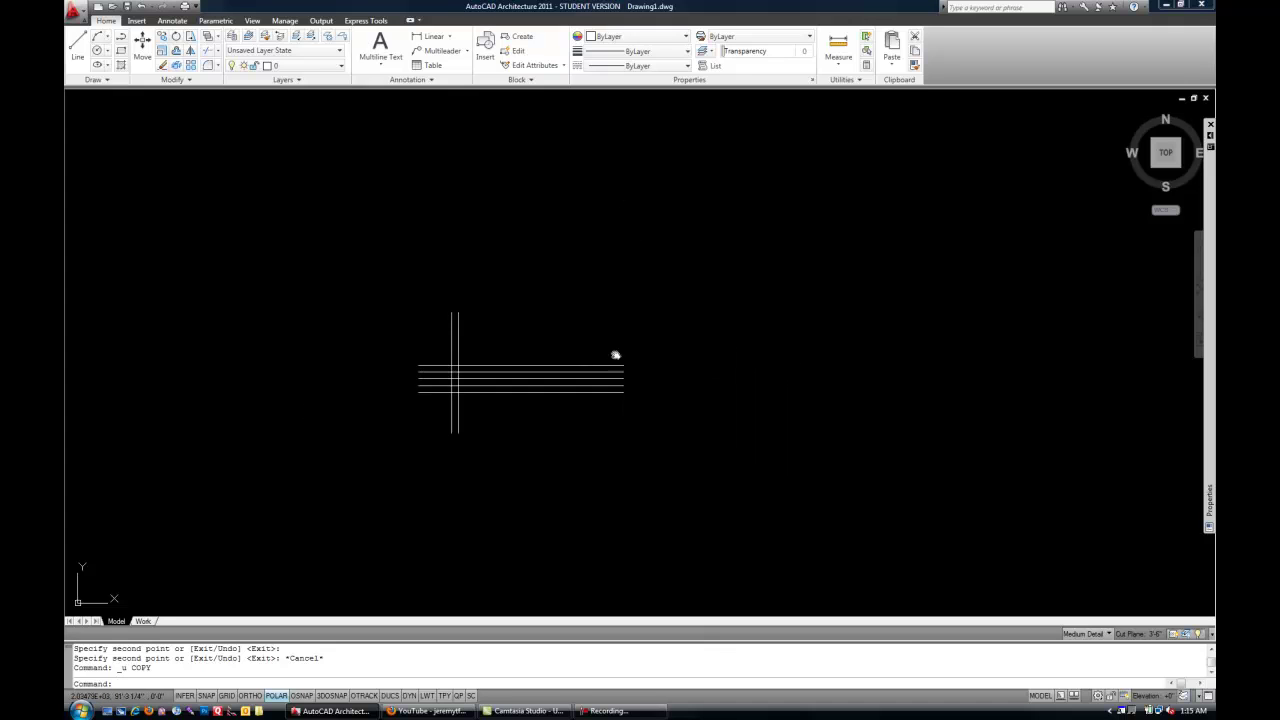
- Move all seven lines horizontally to the right from their lower-left intersection with object snap on, and undo the move
scroll(577, 400, up, 2)
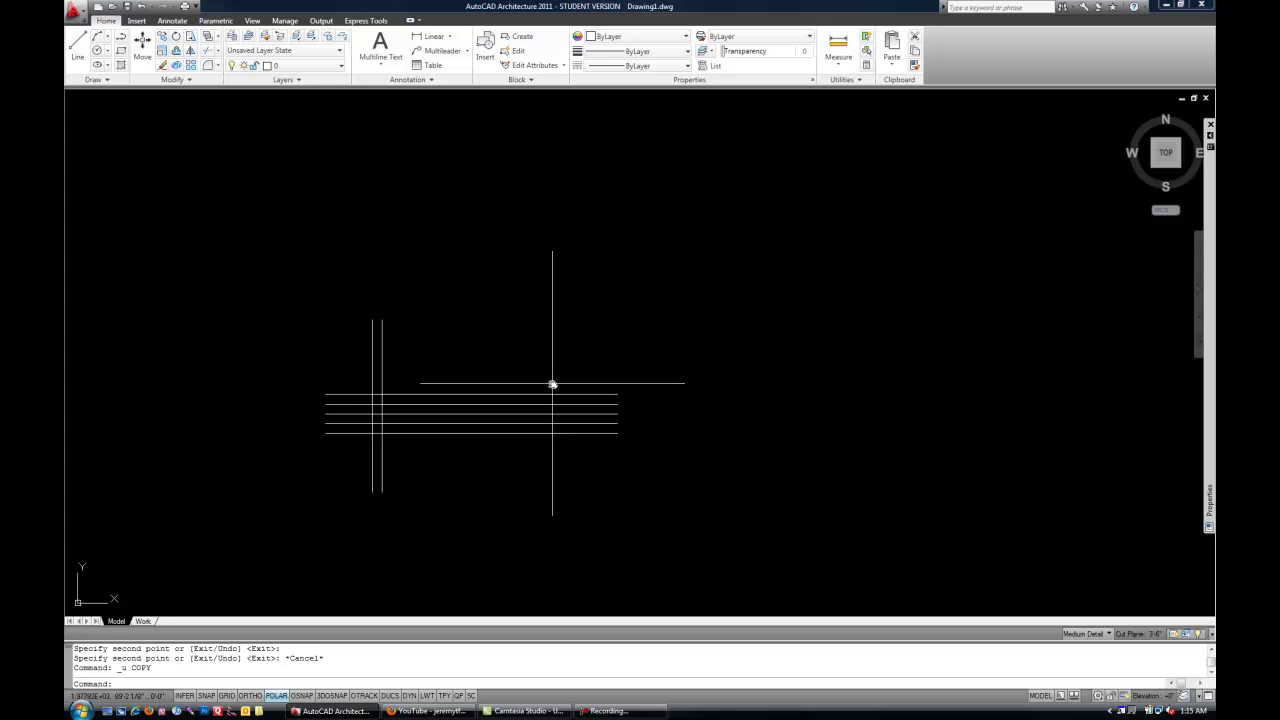
click(569, 506)
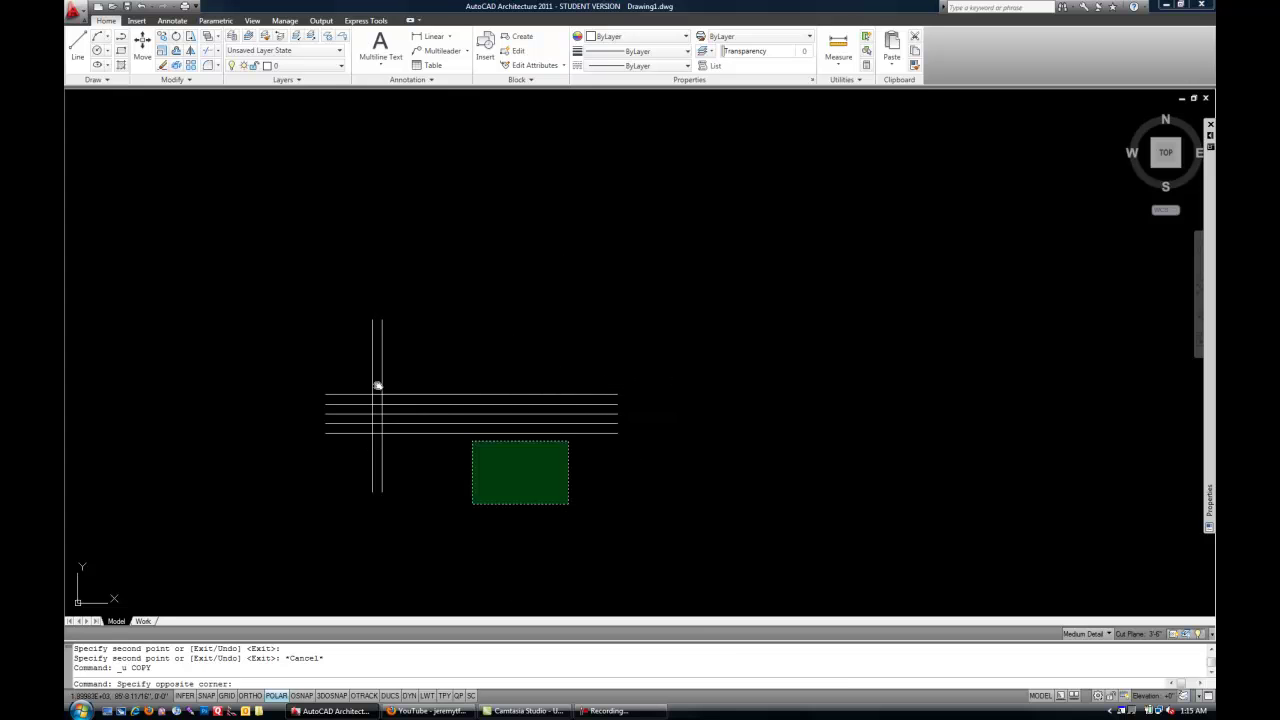
click(306, 334)
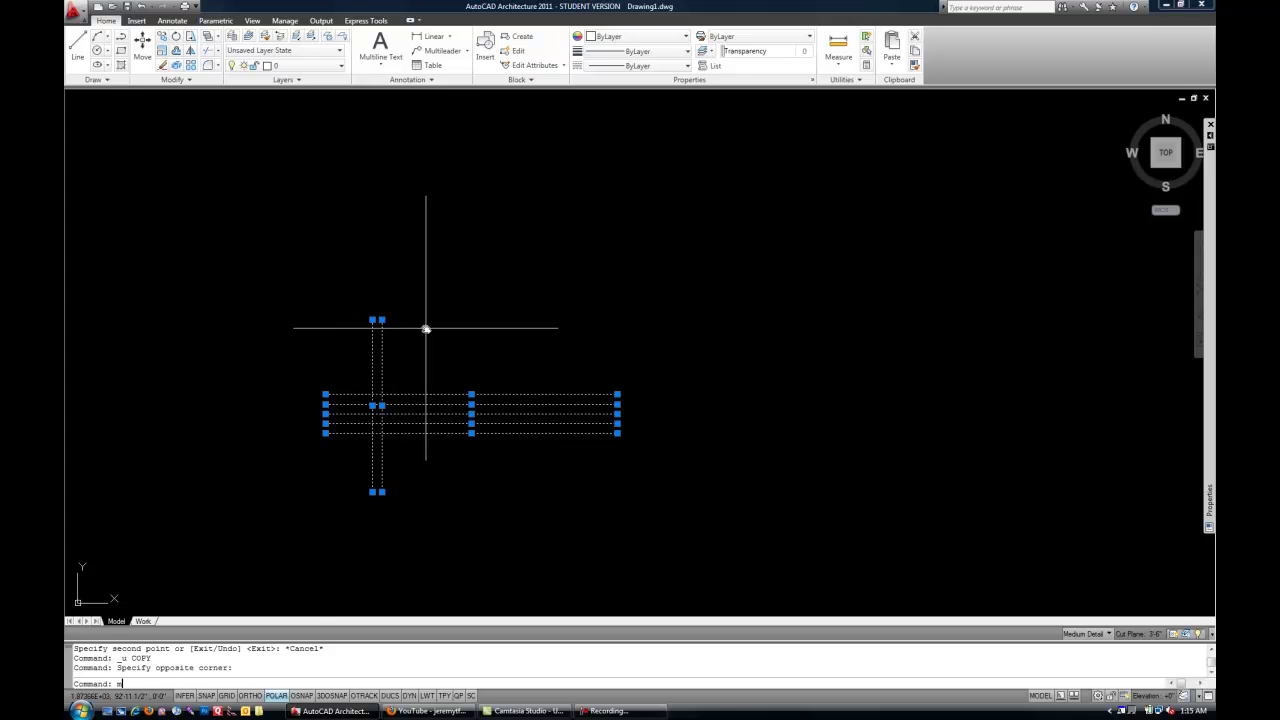
key(Return)
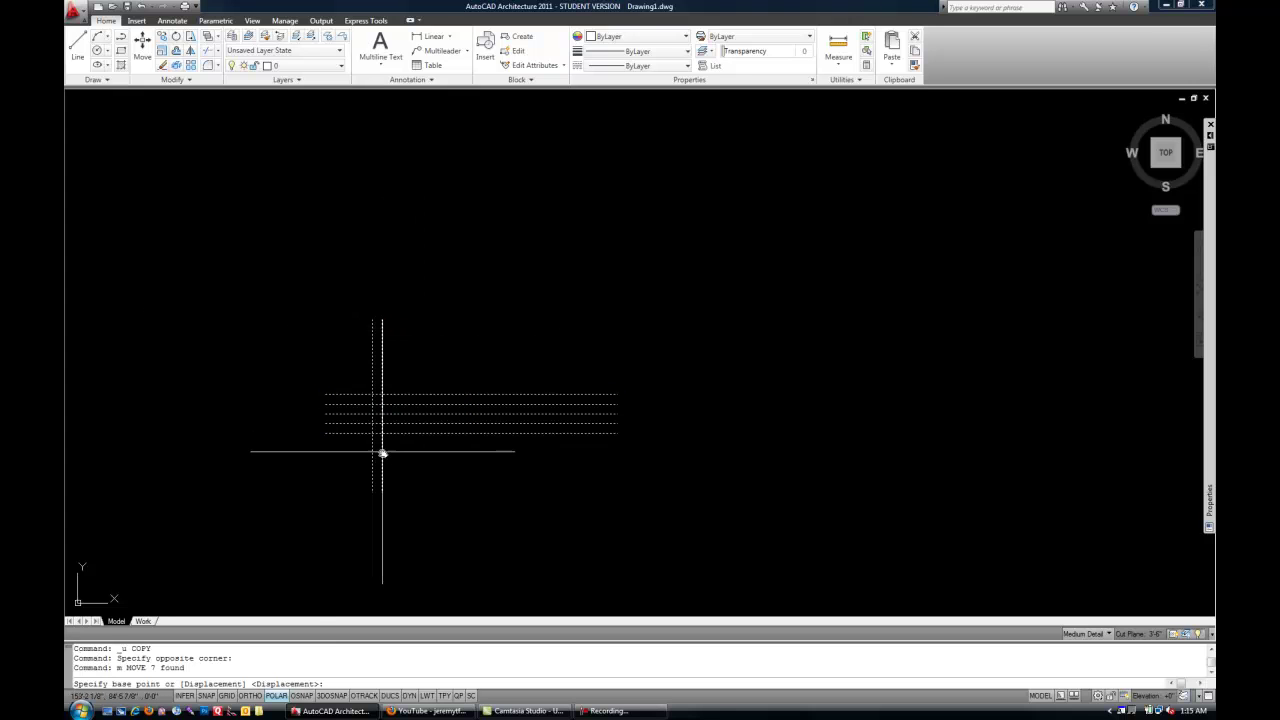
click(301, 695)
click(372, 434)
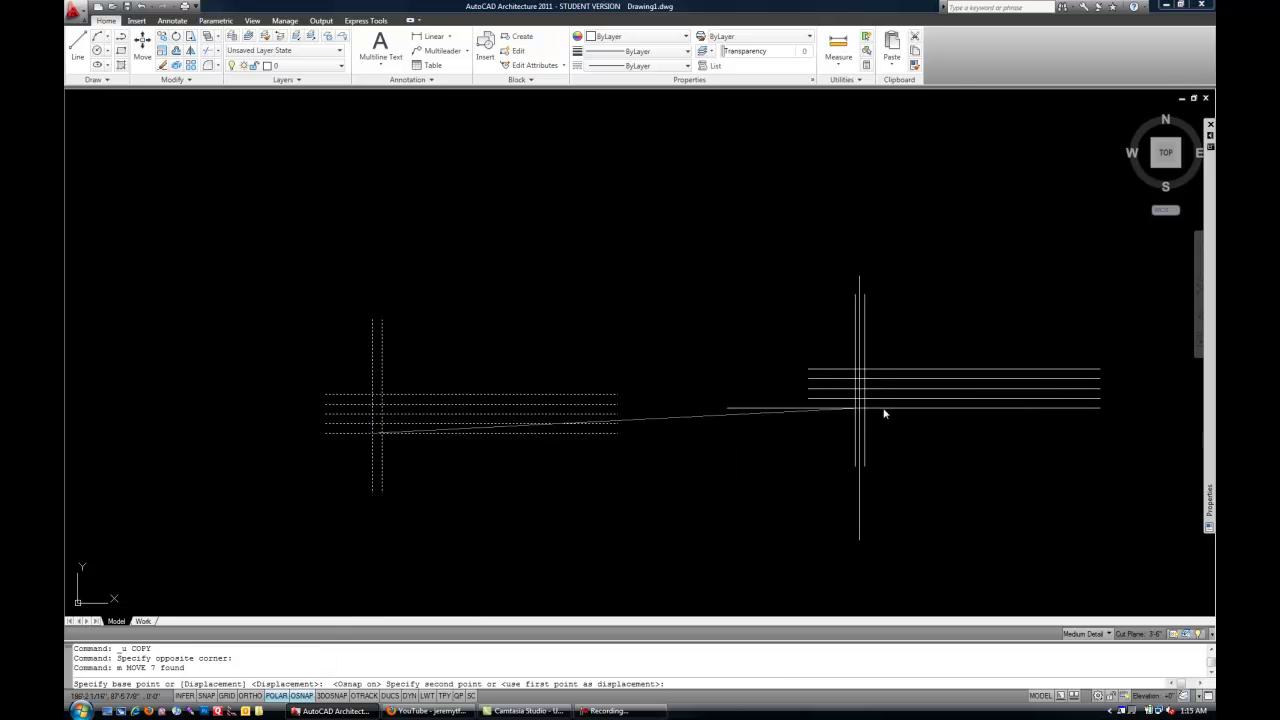
click(924, 433)
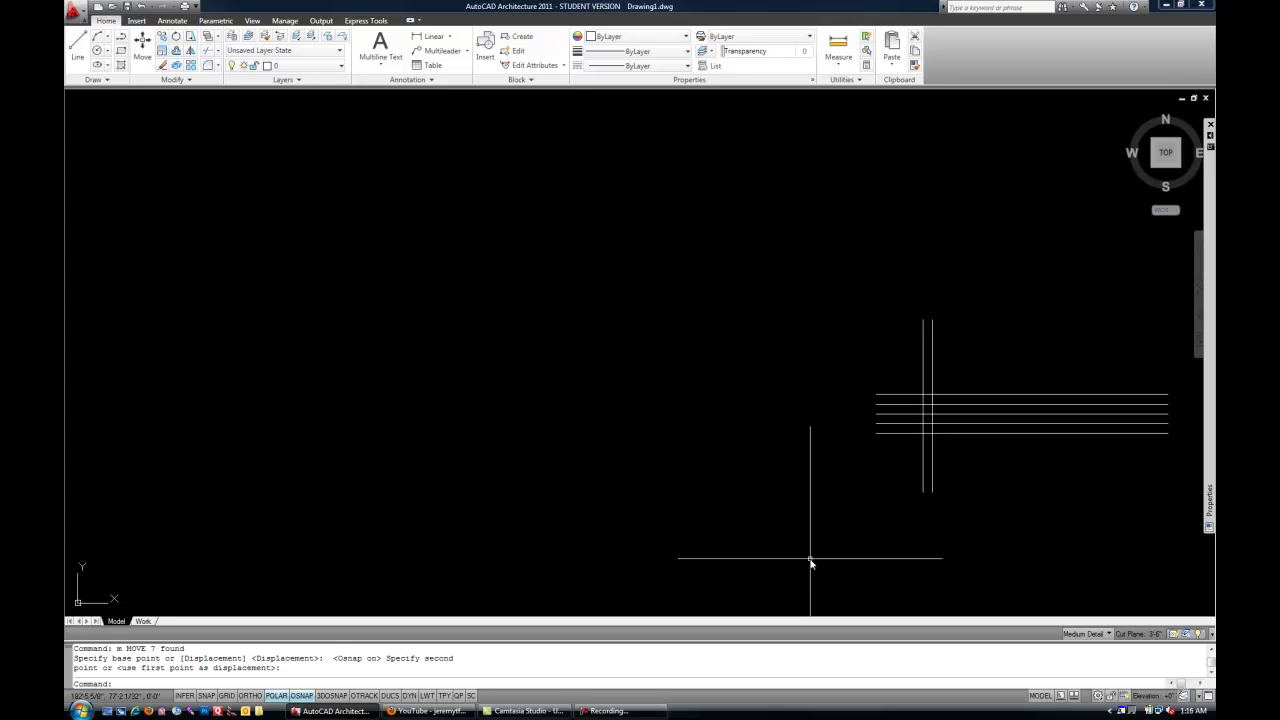
key(ctrl+z)
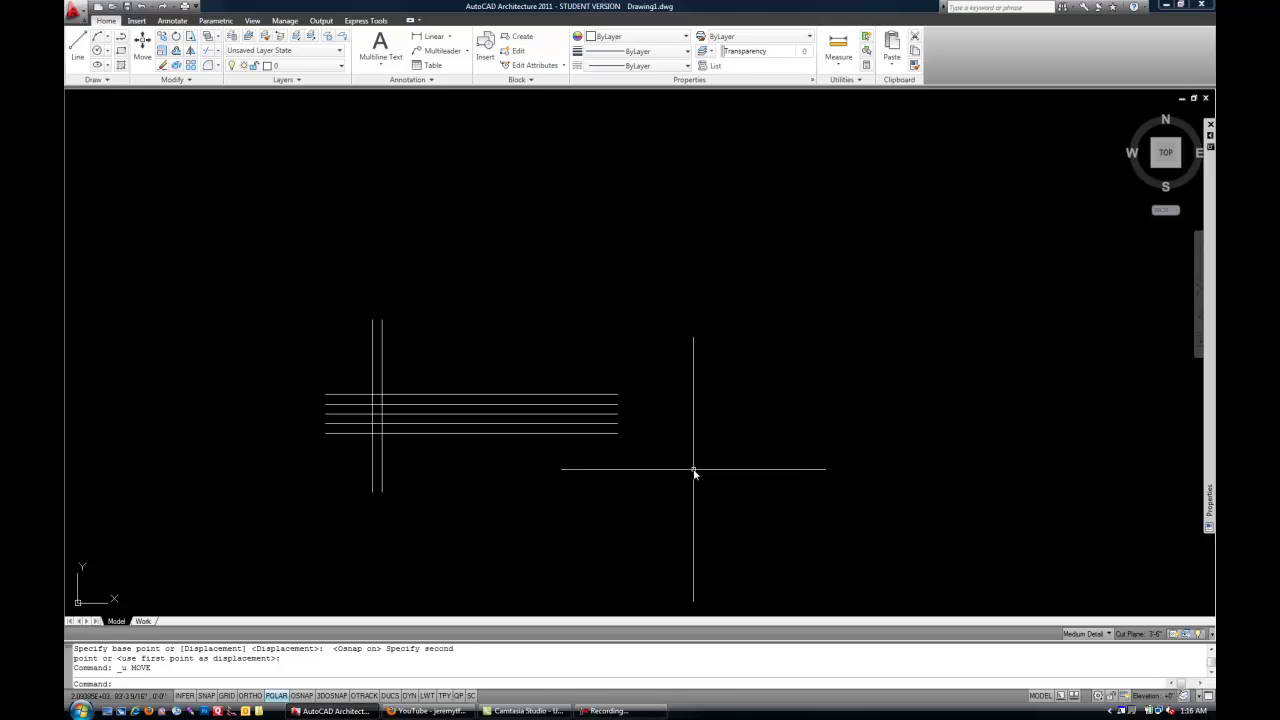
text(m)
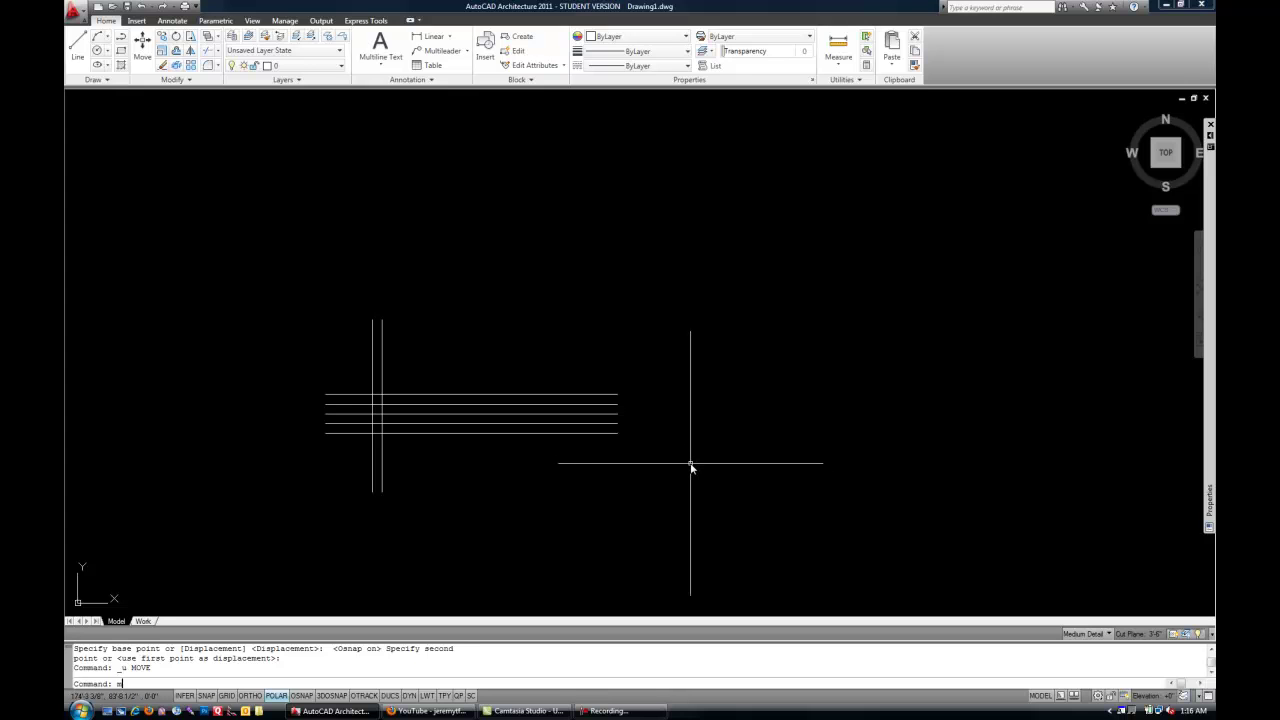
key(Return)
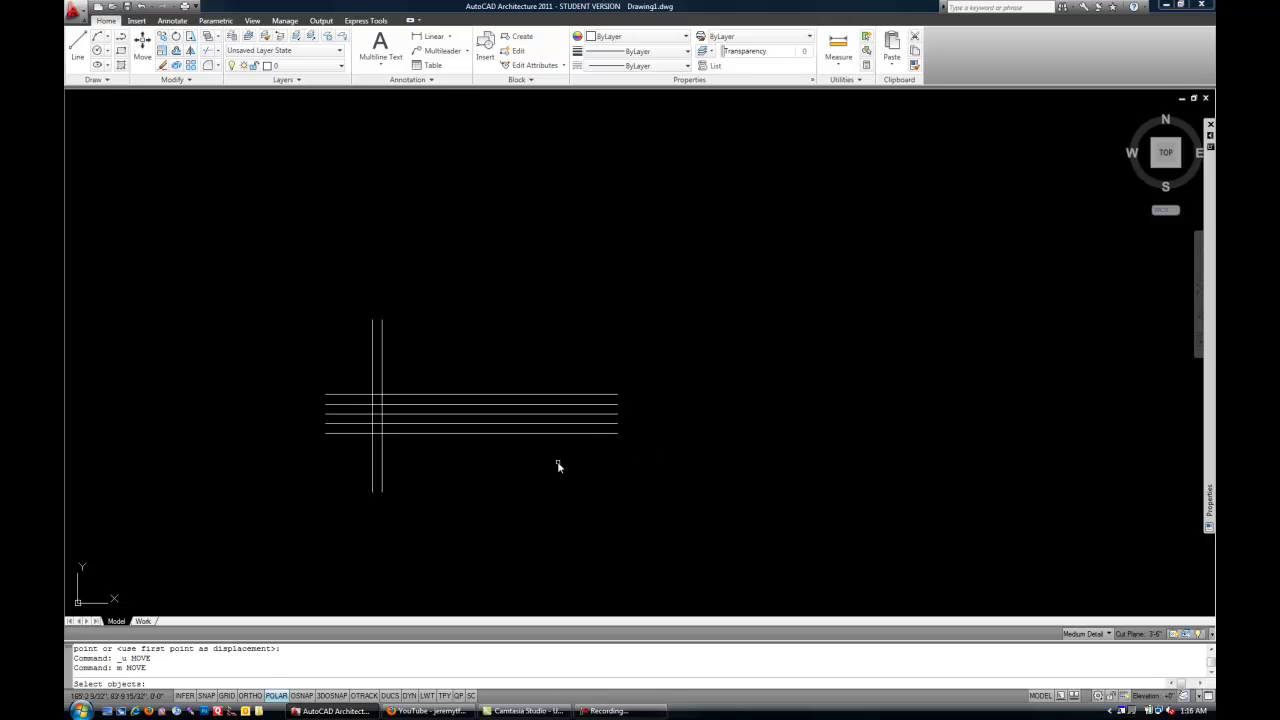
click(632, 470)
click(320, 340)
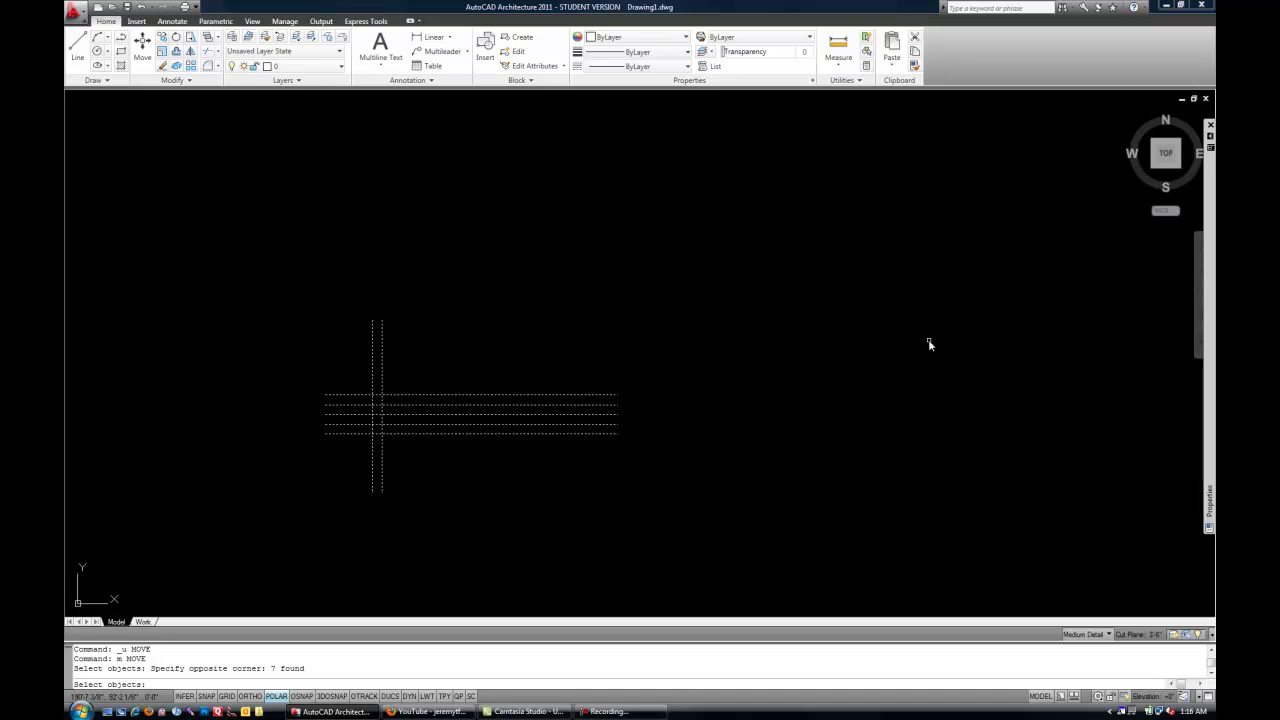
key(Return)
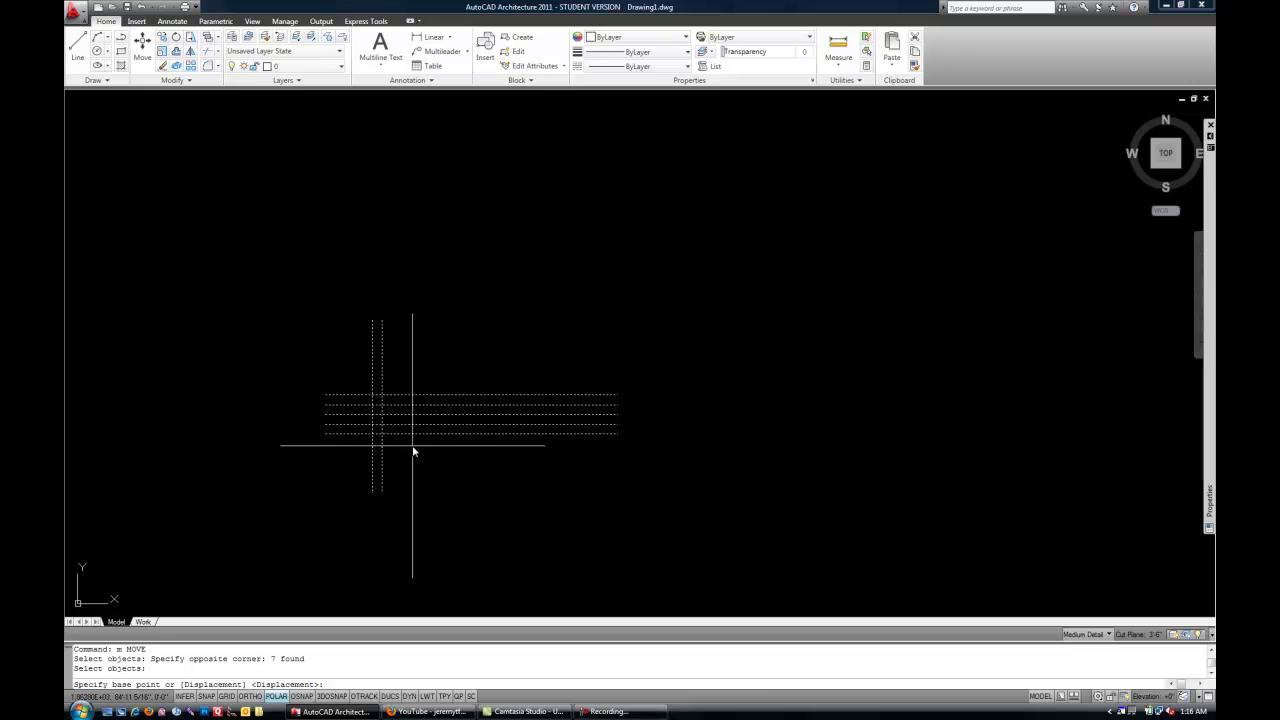
key(Escape)
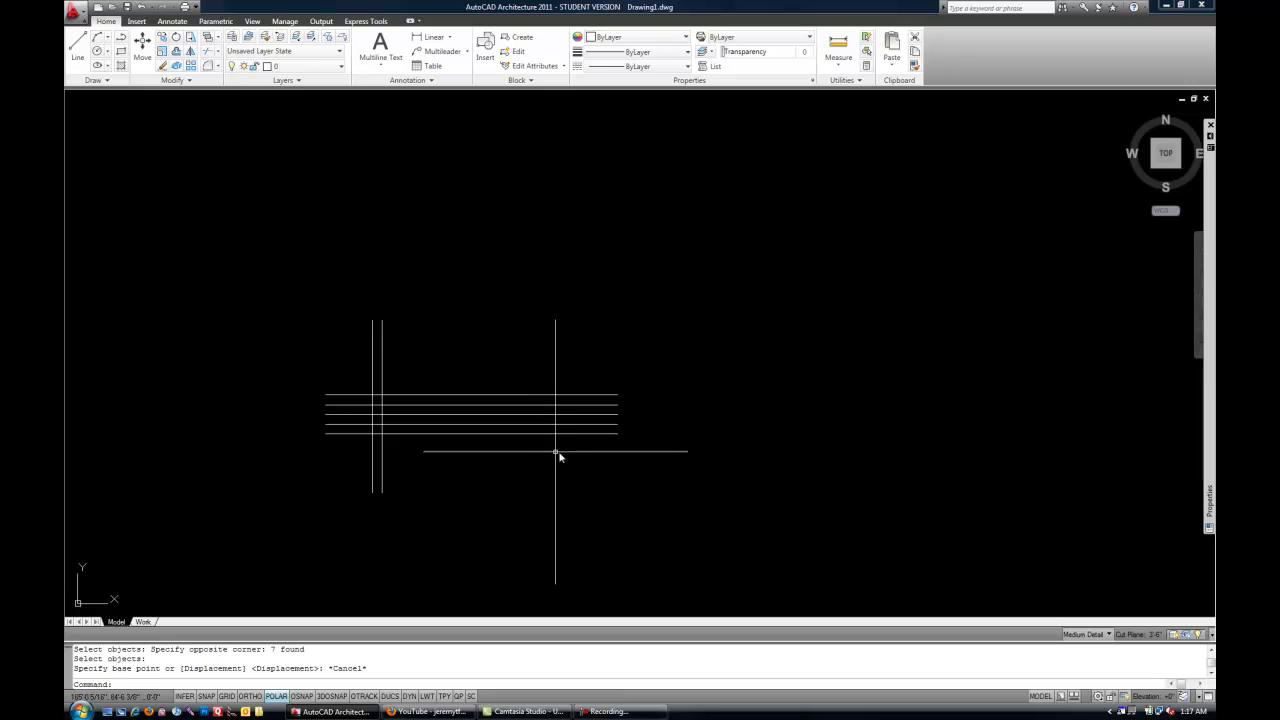
- Copy all seven lines 40' horizontally to the right, using a base point in empty space above them, and end Copy
click(540, 470)
click(314, 360)
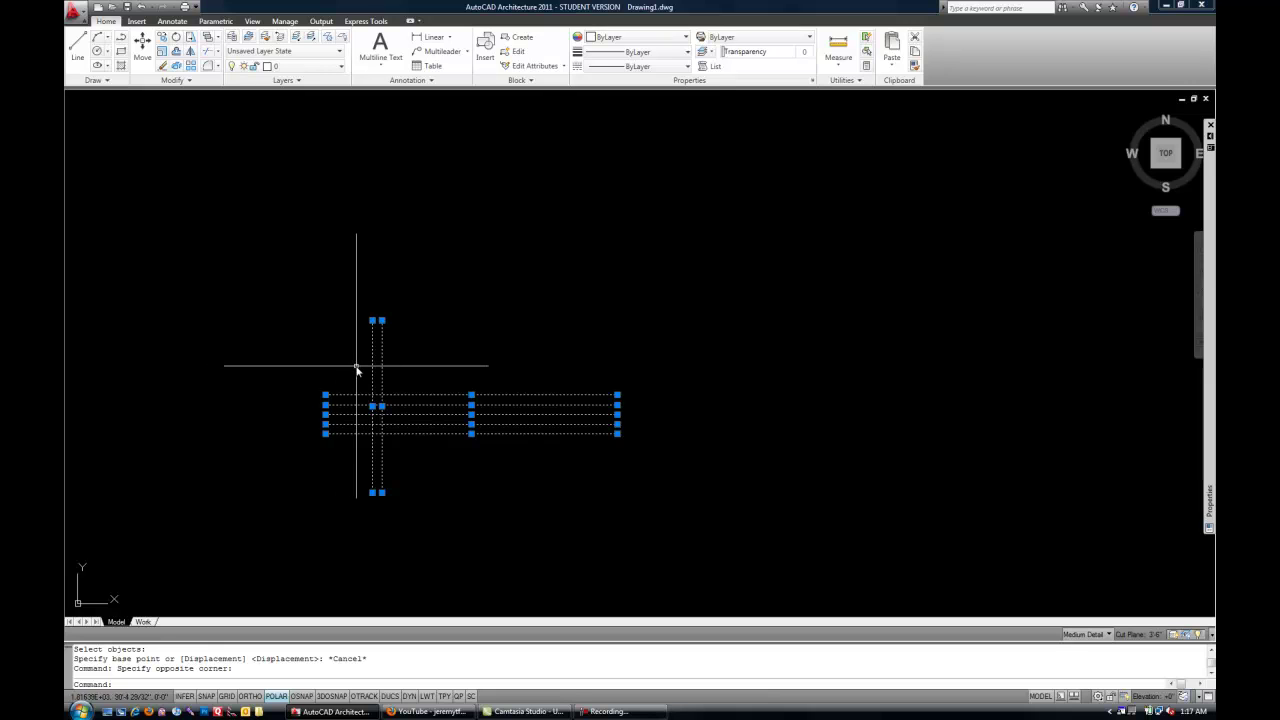
text(co)
key(Return)
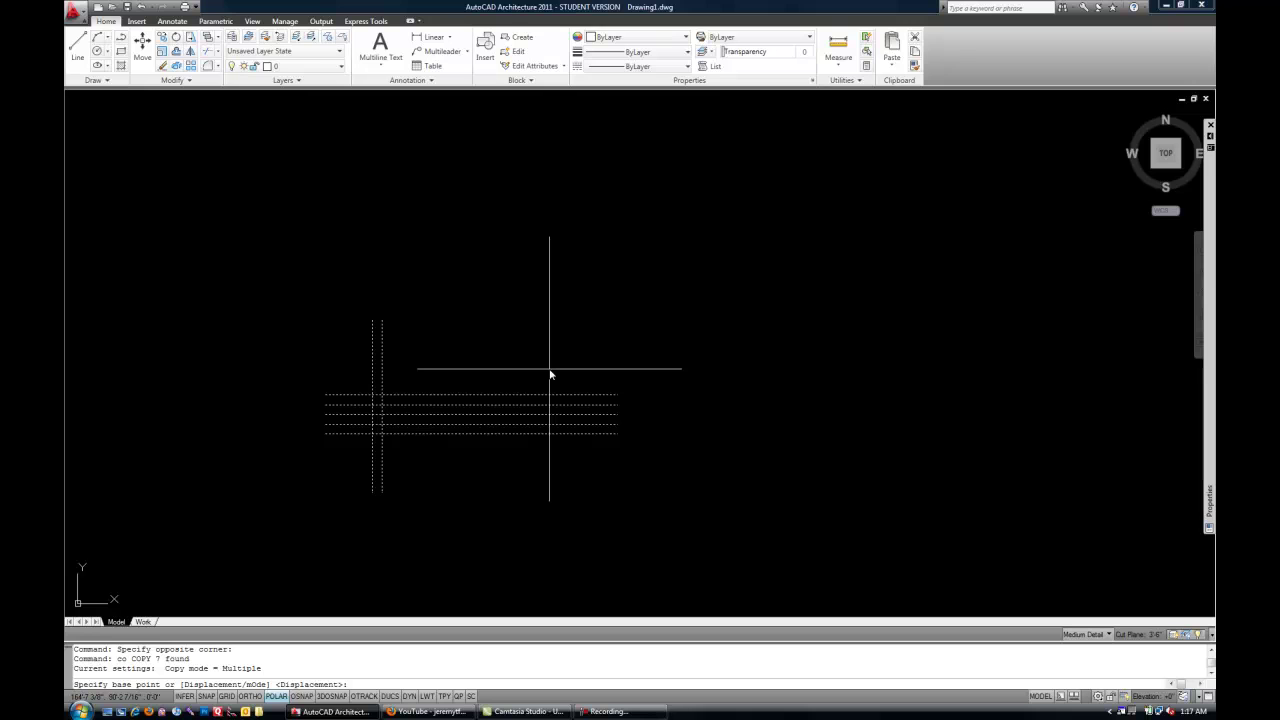
click(515, 310)
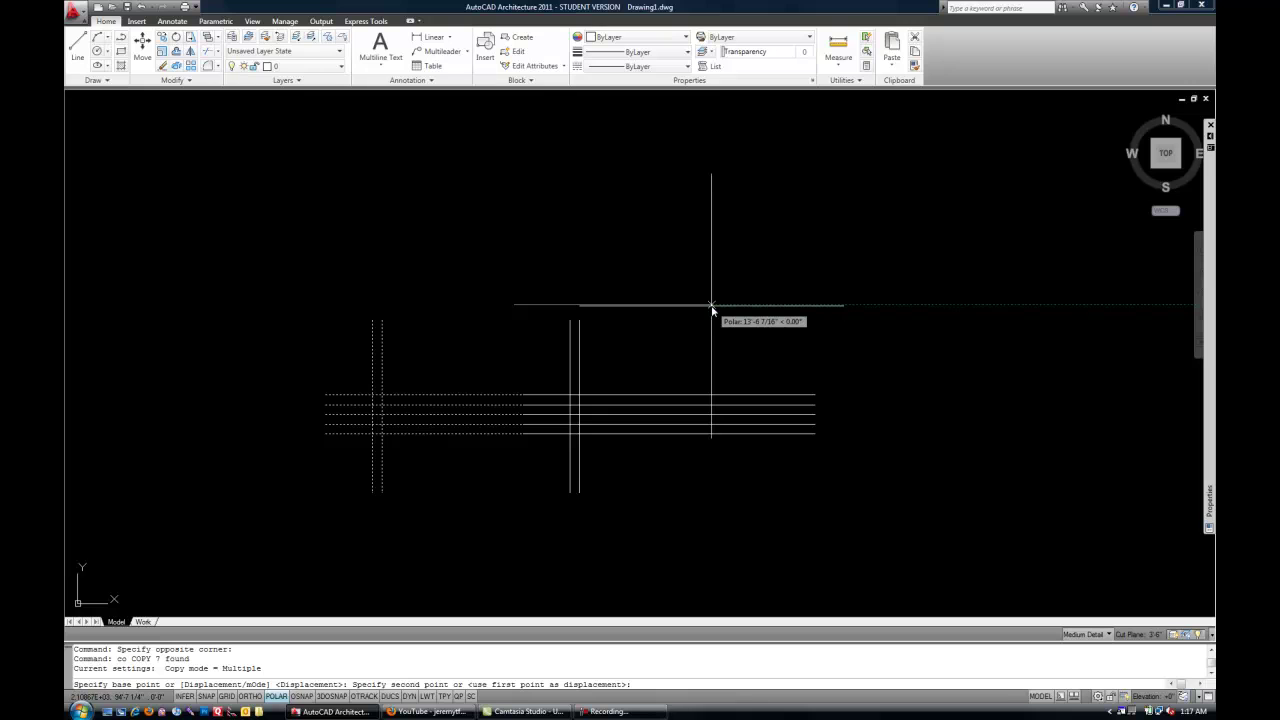
text(40')
key(Return)
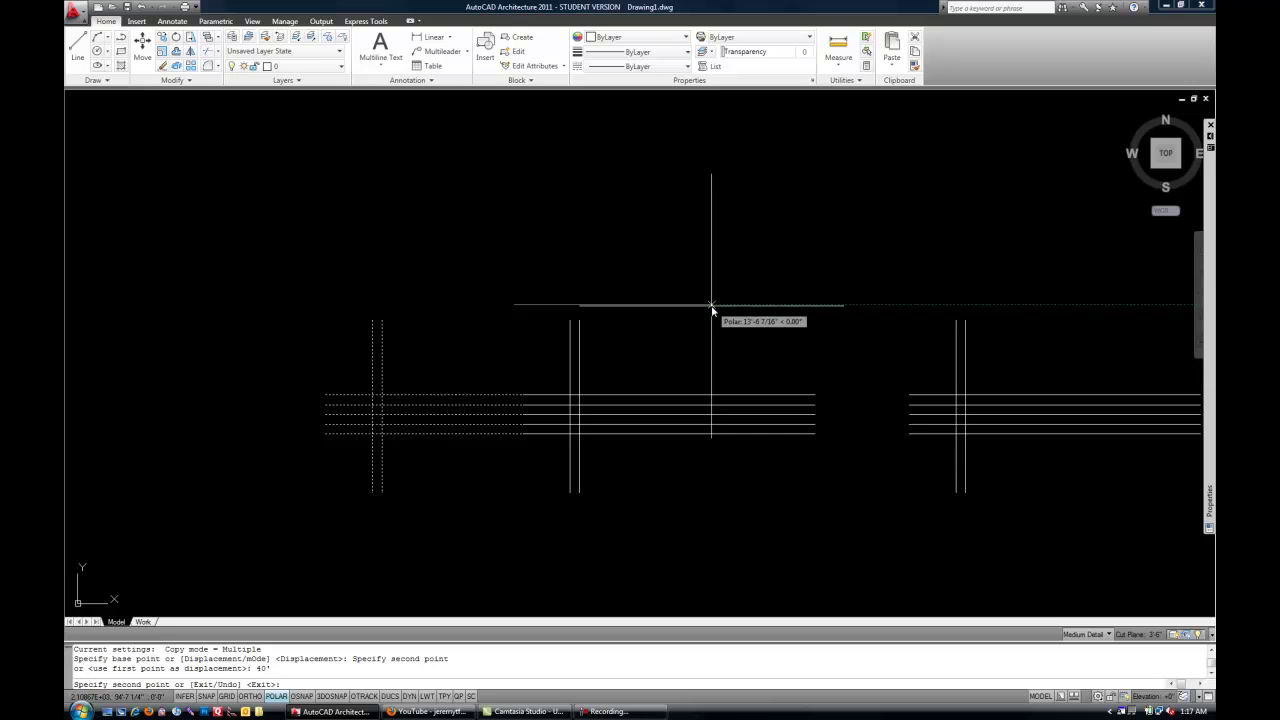
key(Escape)
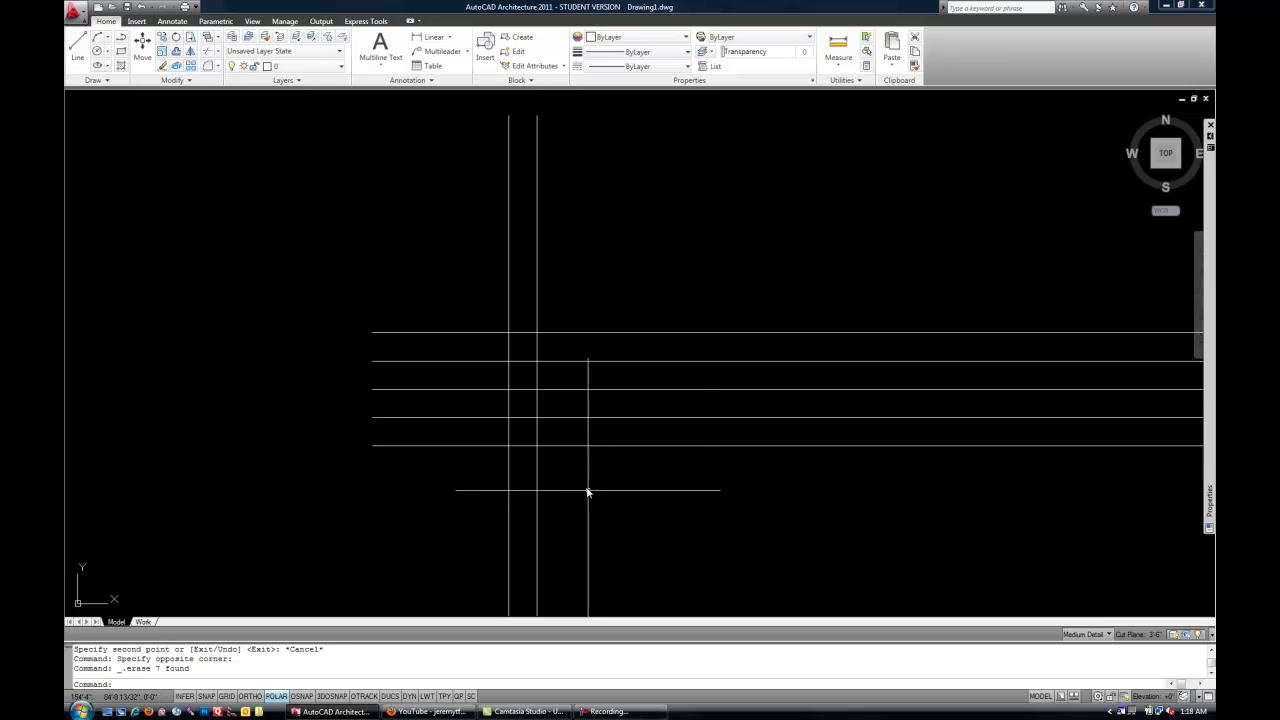
- Draw a short horizontal line below the five horizontal lines, just right of the two vertical lines
scroll(594, 502, down, 3)
text(l)
key(Return)
click(657, 486)
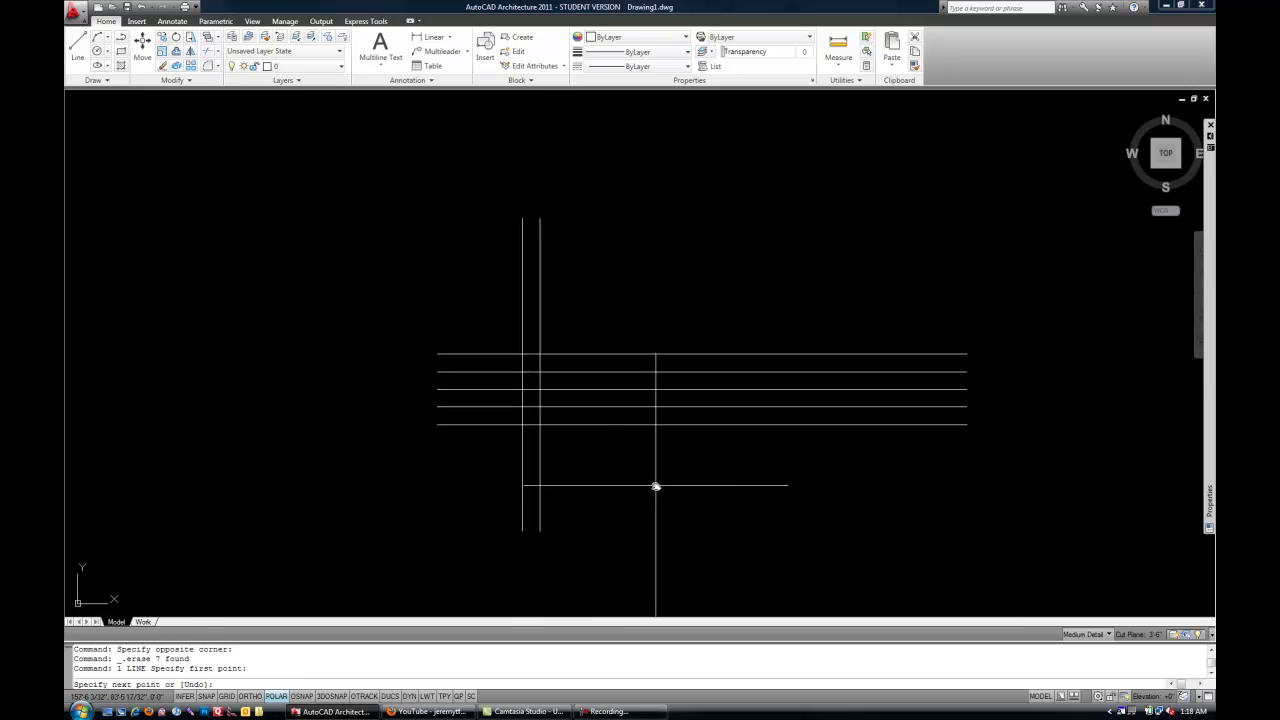
click(561, 487)
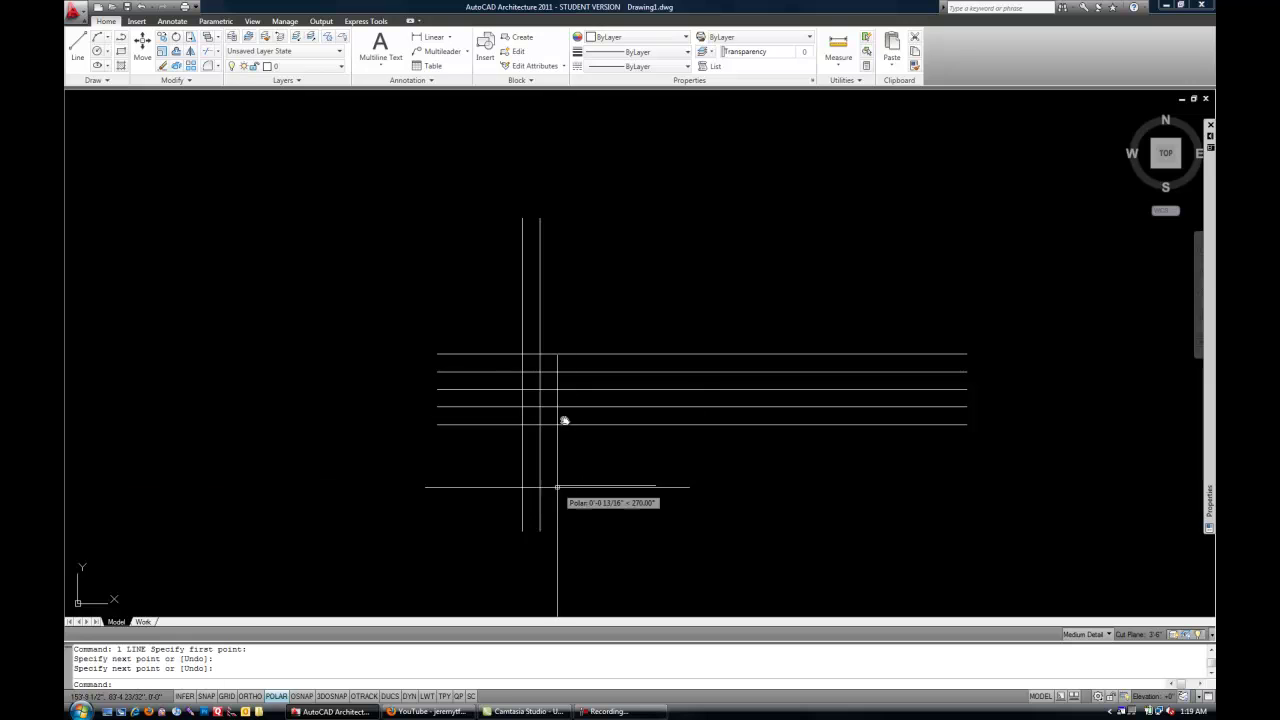
key(Return)
- Fillet the short horizontal line with the right-hand vertical line at radius 0, keeping the vertical's upper part, and undo the corner
scroll(603, 528, up, 3)
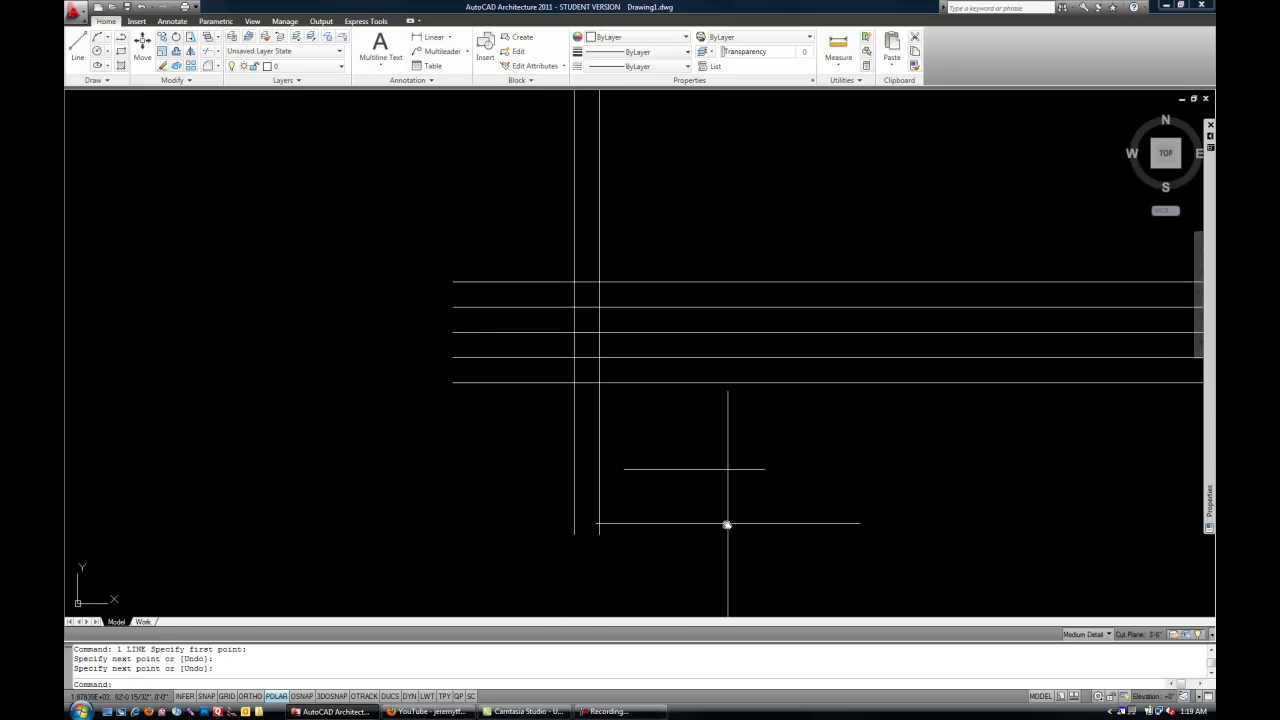
middle_drag(726, 523, 686, 526)
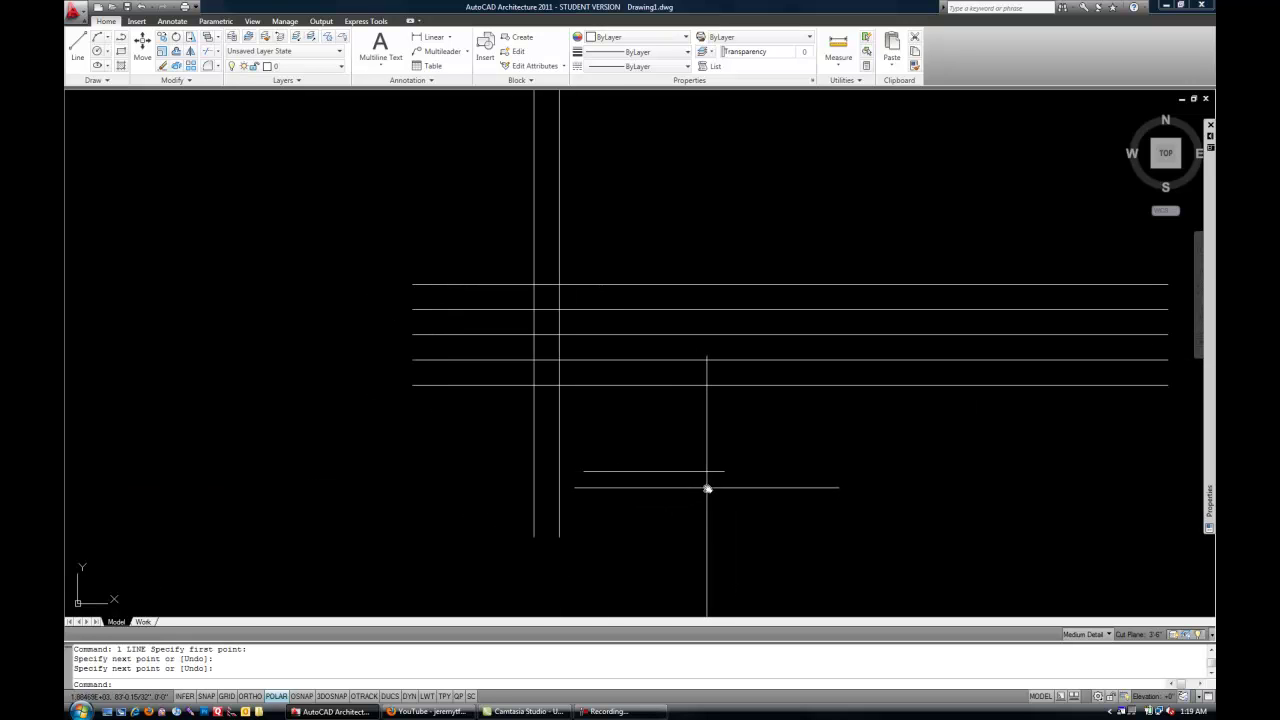
text(f F)
key(Return)
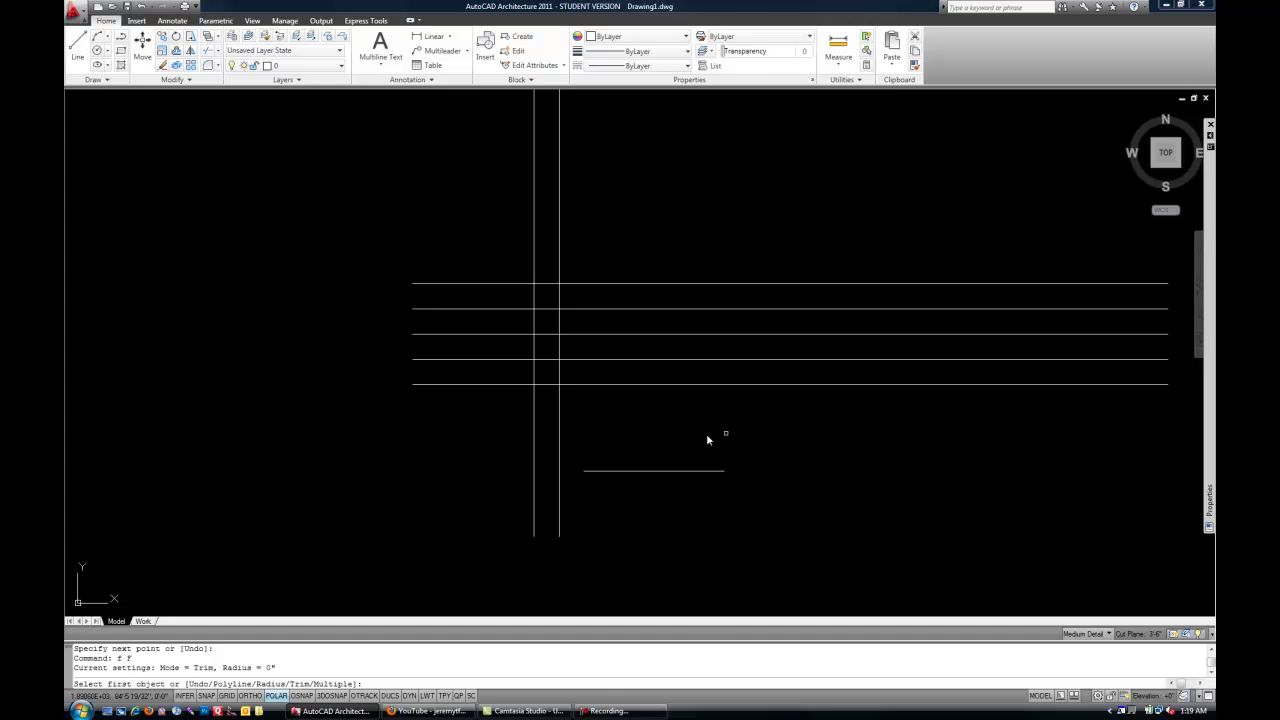
click(596, 472)
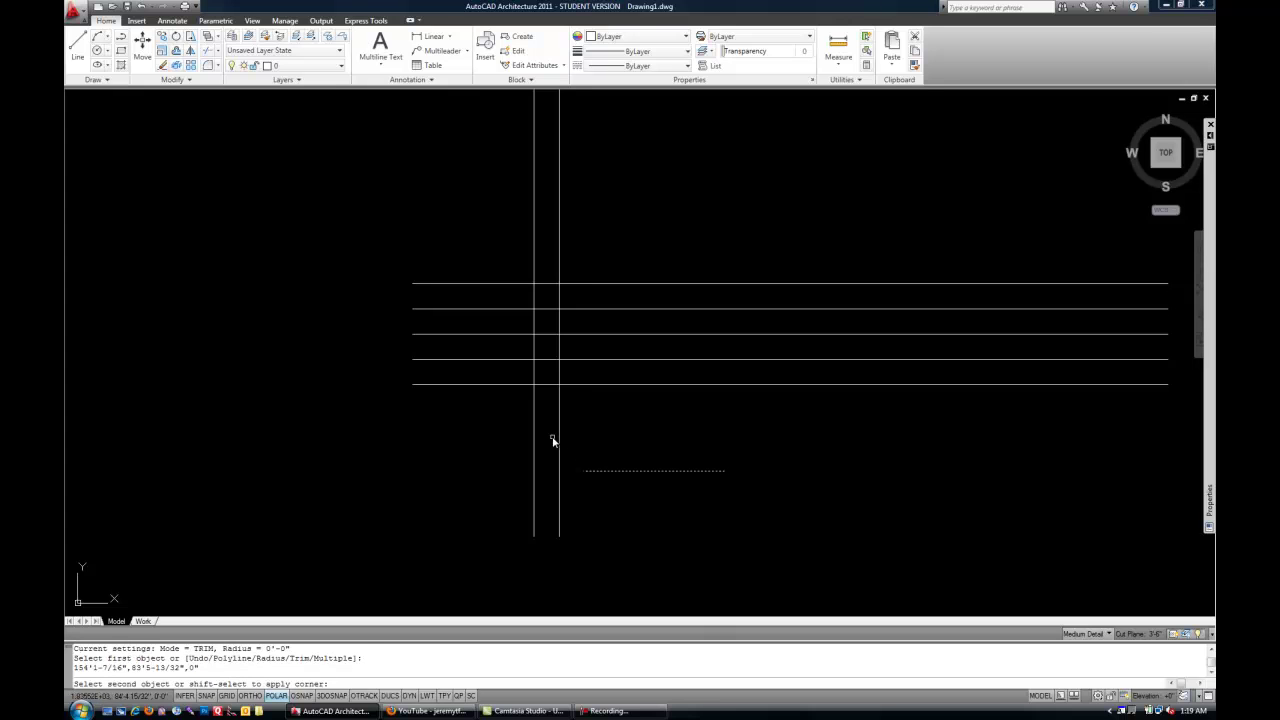
click(560, 440)
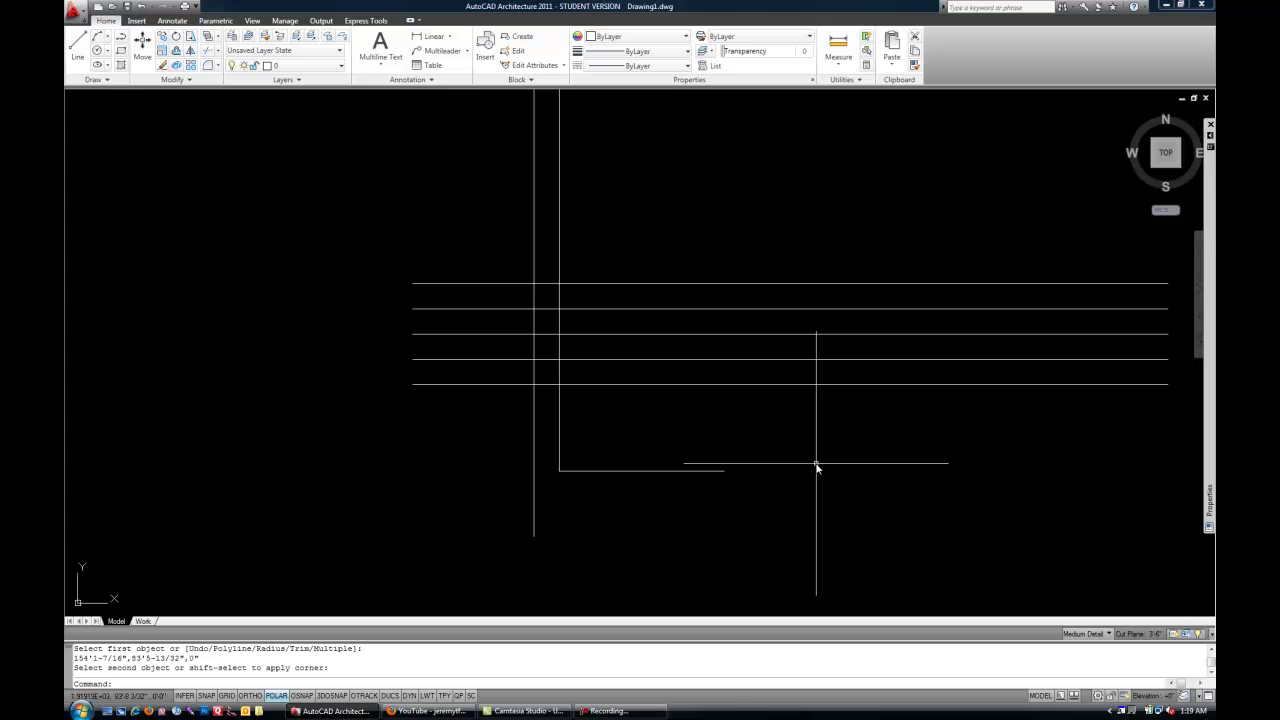
key(ctrl+z)
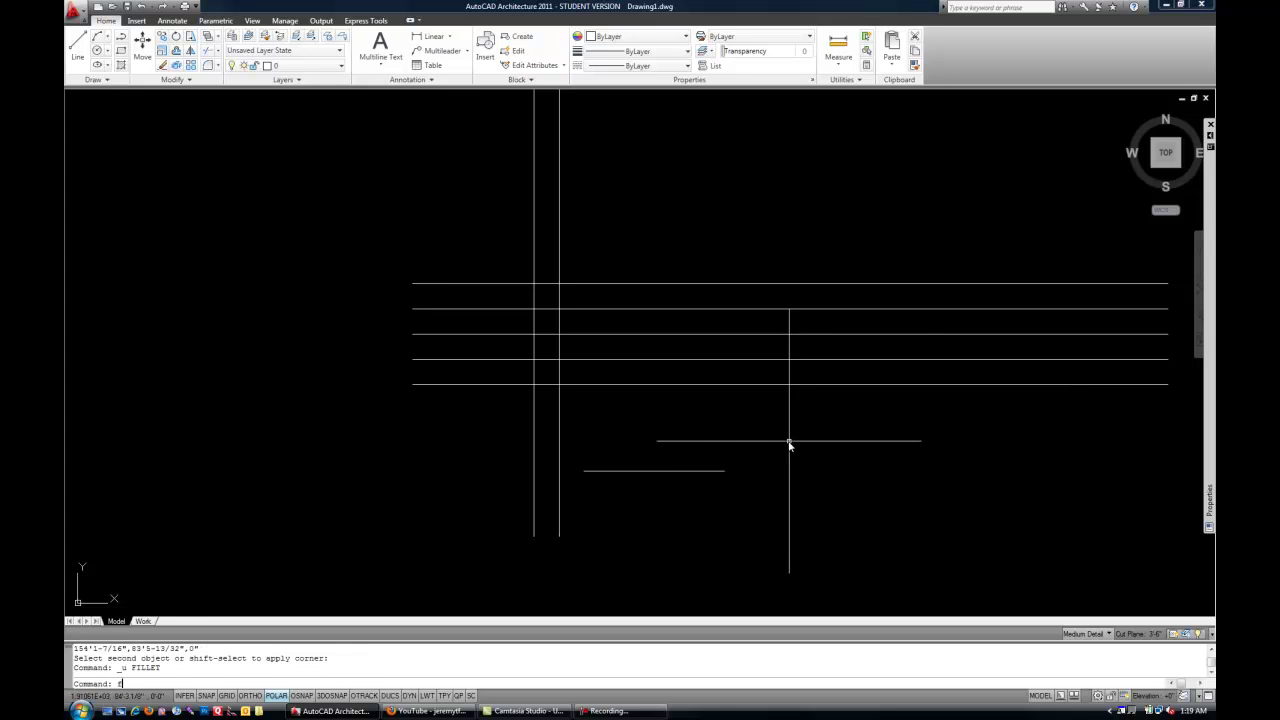
- Repeat the zero-radius fillet between the short line and the right-hand vertical line, and undo it again
text(f)
key(Return)
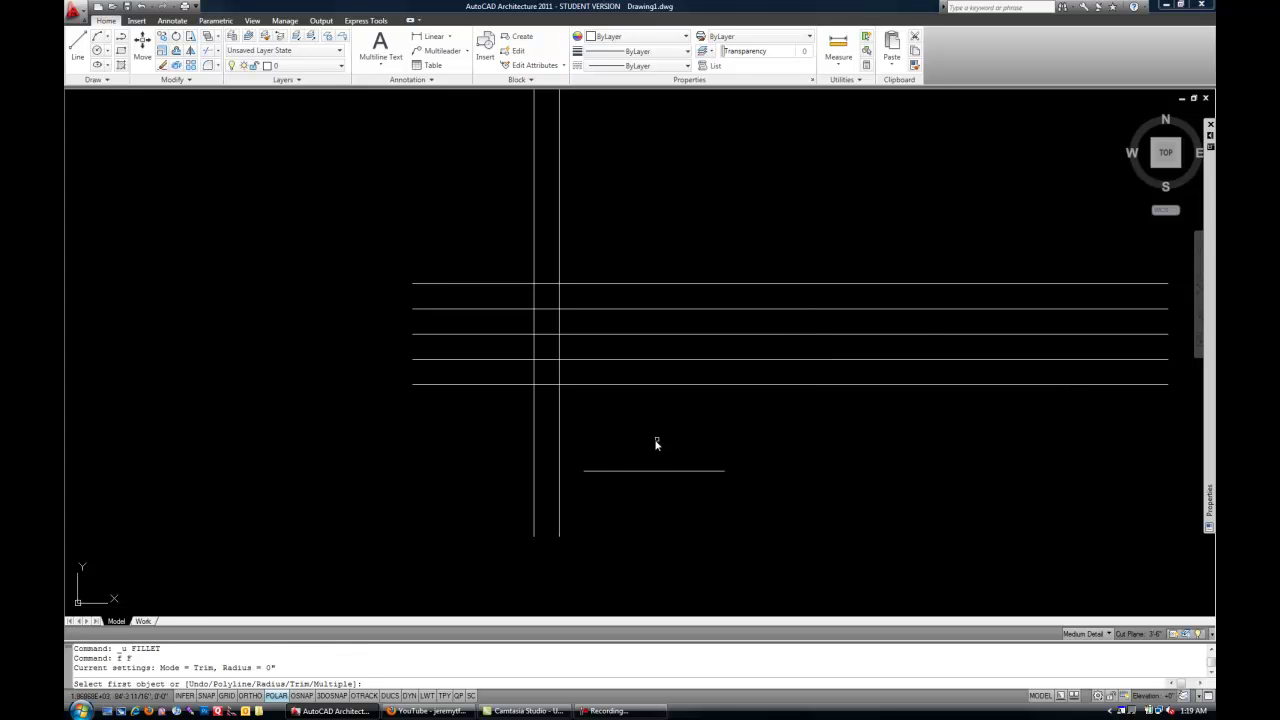
click(605, 471)
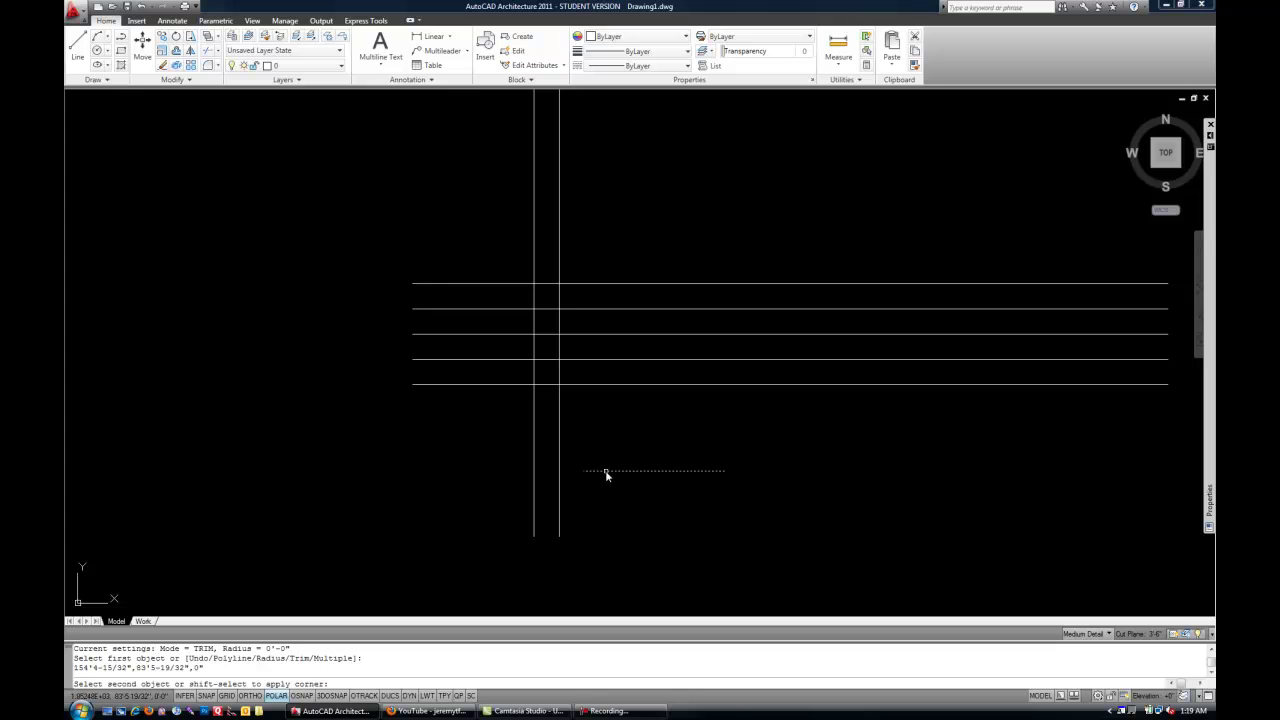
click(559, 449)
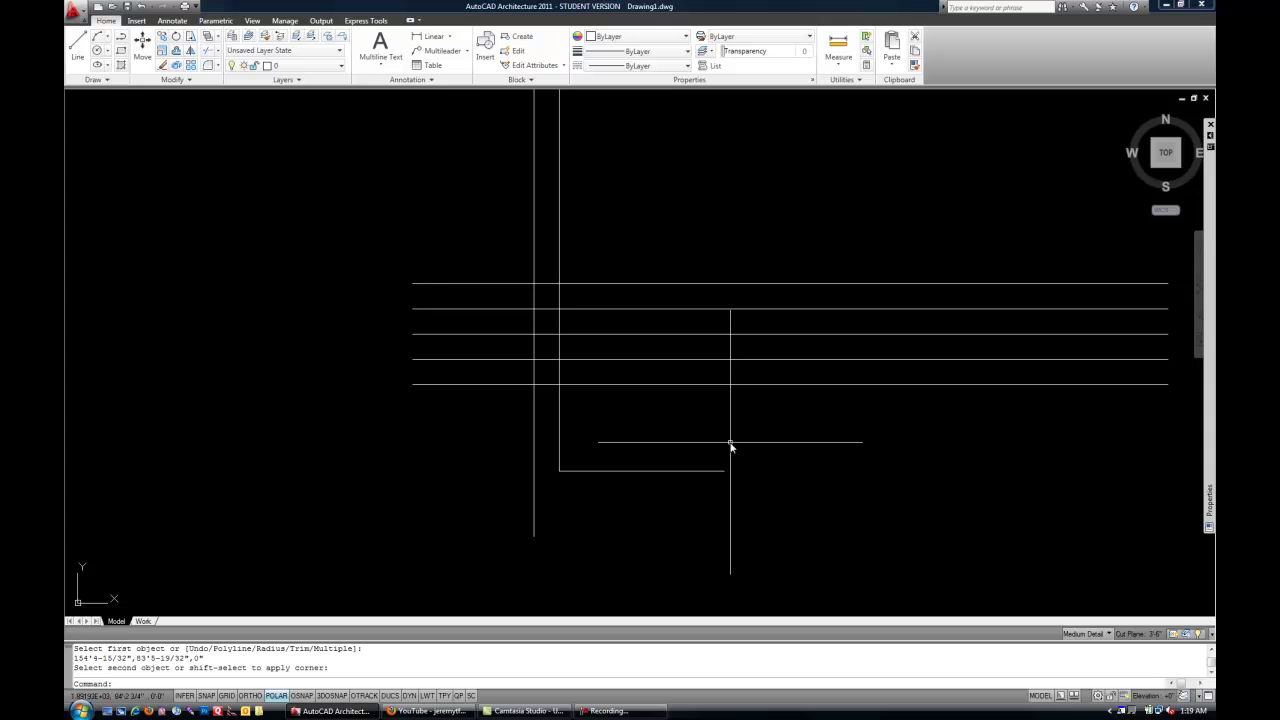
key(ctrl+z)
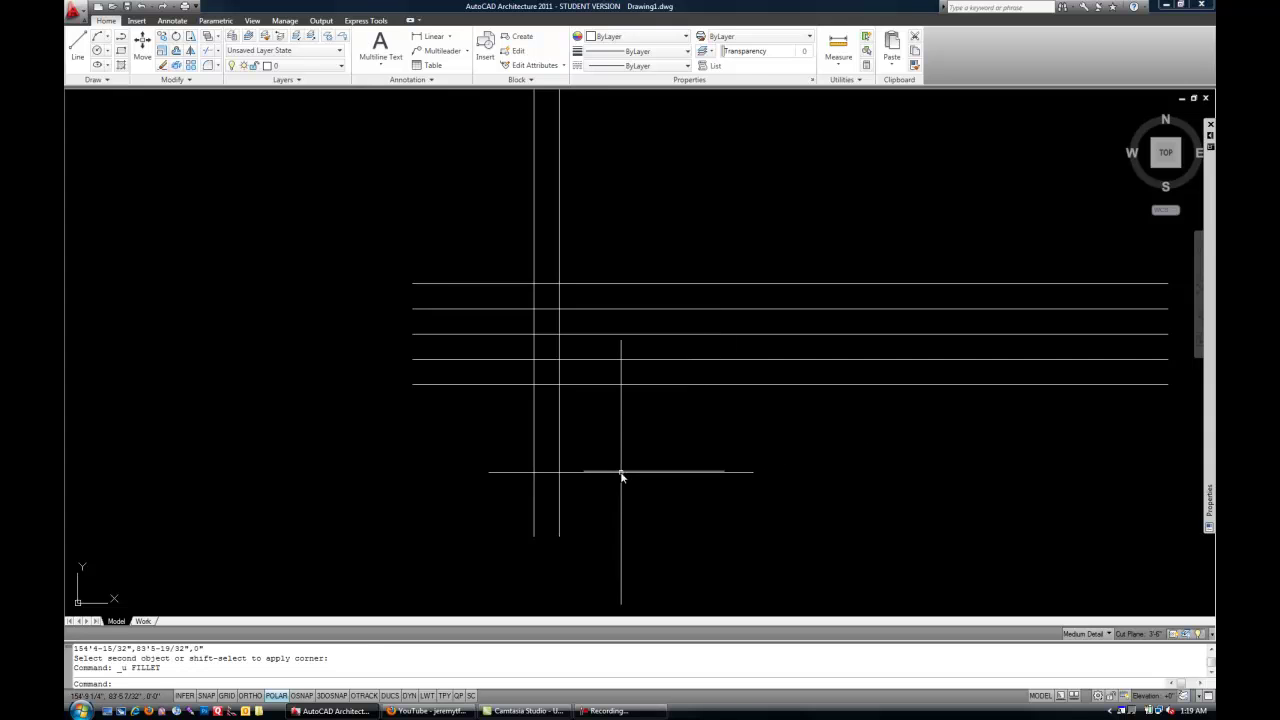
text(f)
key(Return)
click(615, 473)
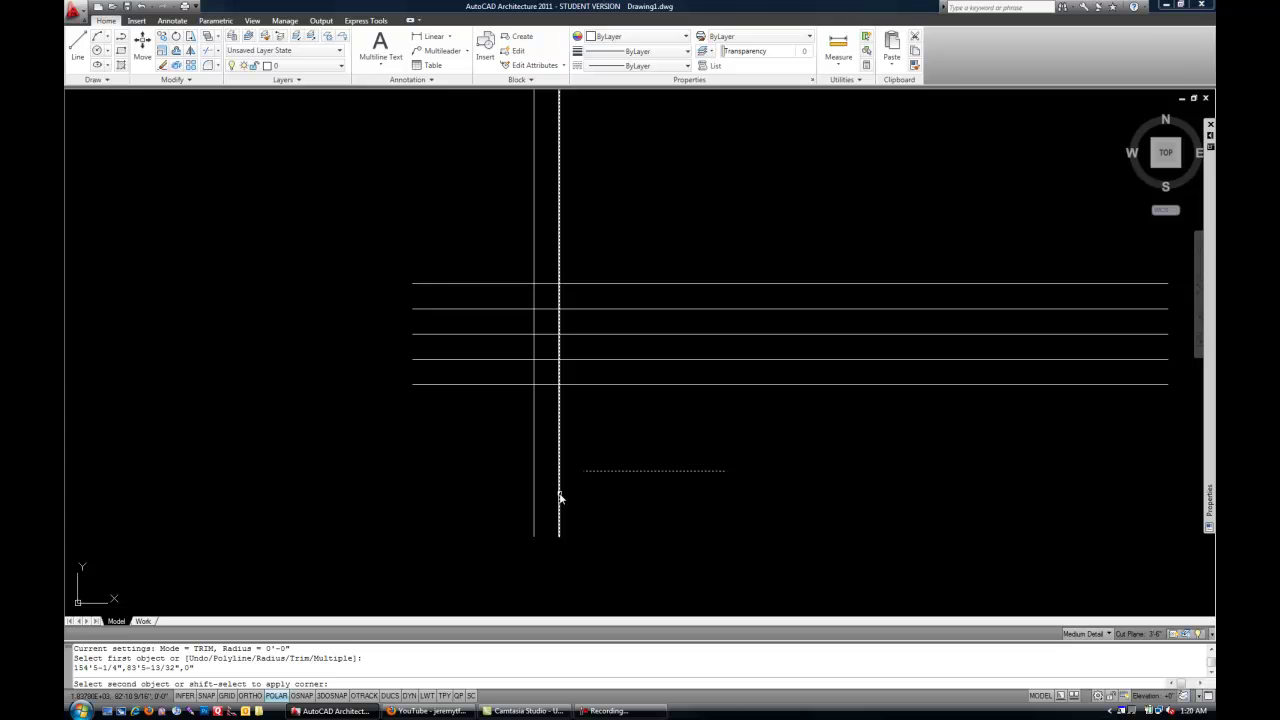
key(Escape)
key(Escape)
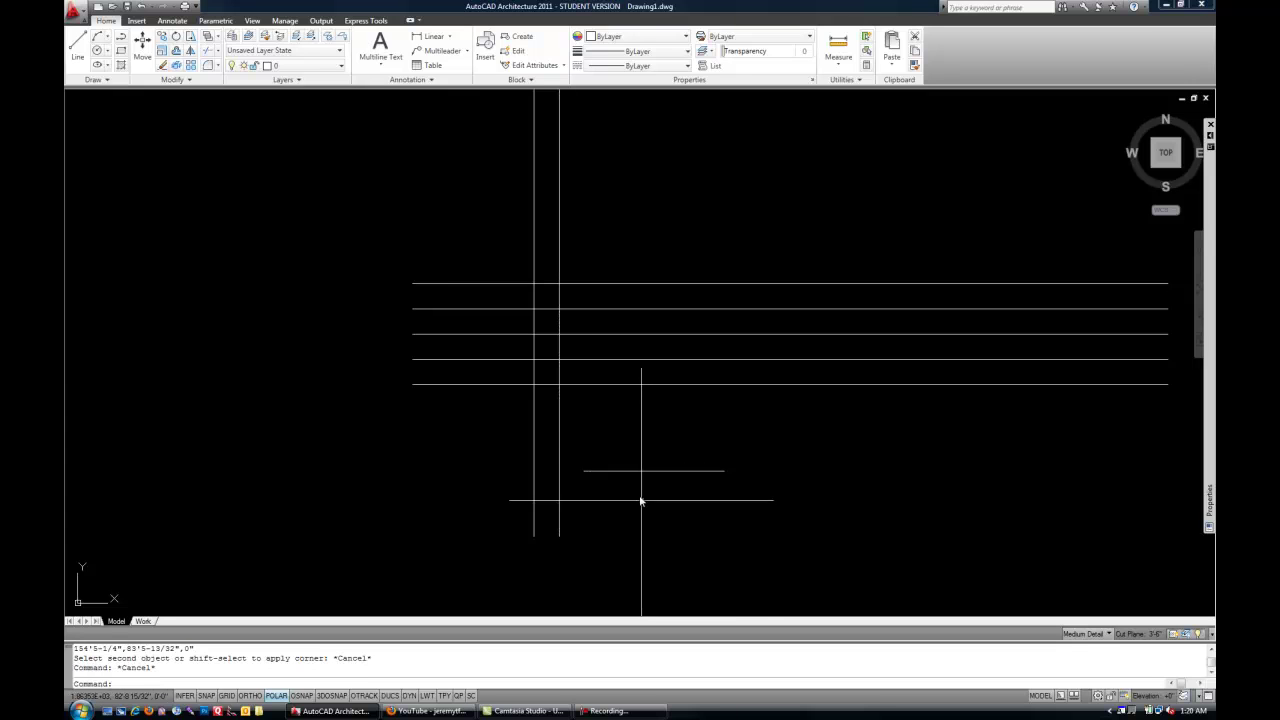
- Fillet the uppermost horizontal line with the right-hand vertical line at radius 0, keeping the horizontal's right part and the vertical's lower part
text(f)
key(Return)
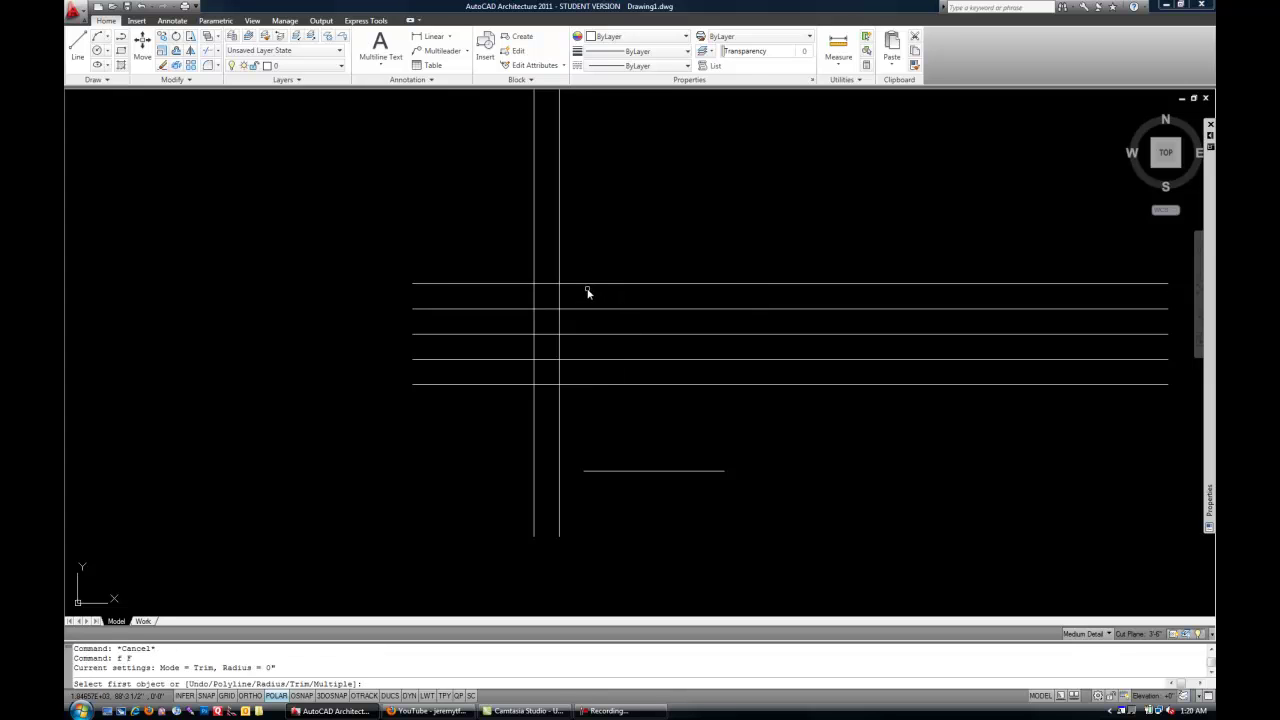
click(584, 284)
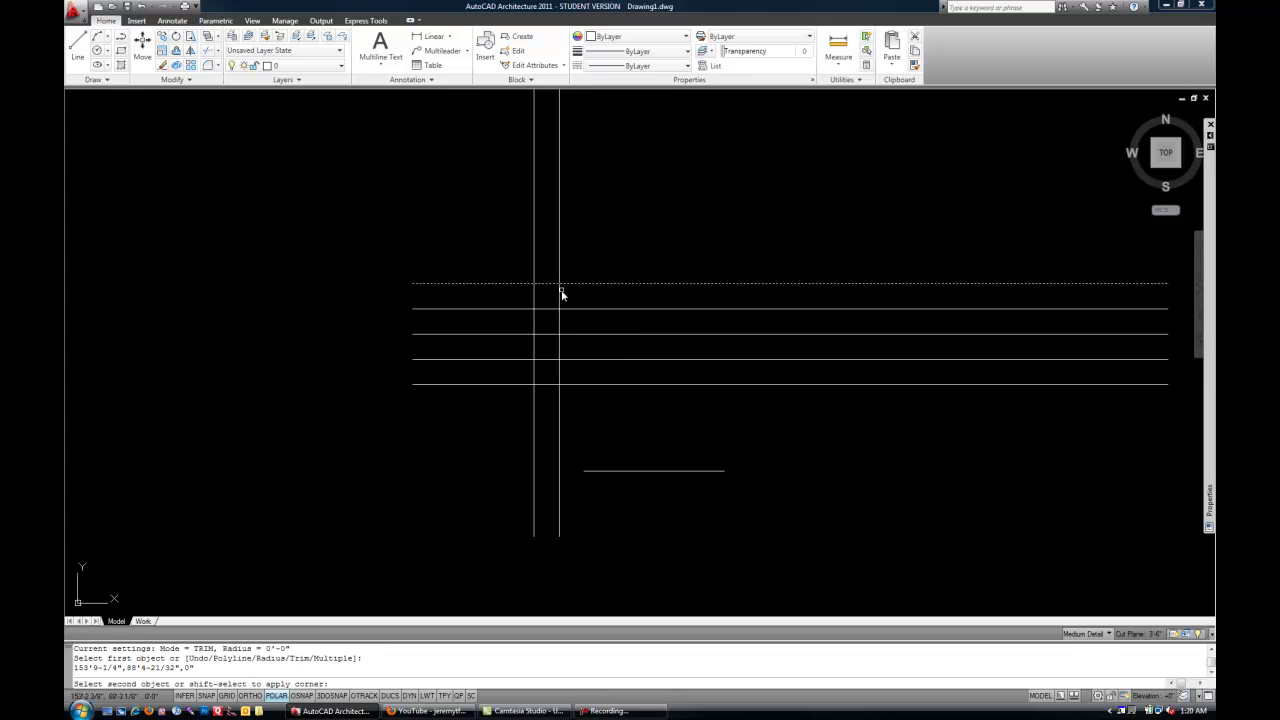
click(560, 291)
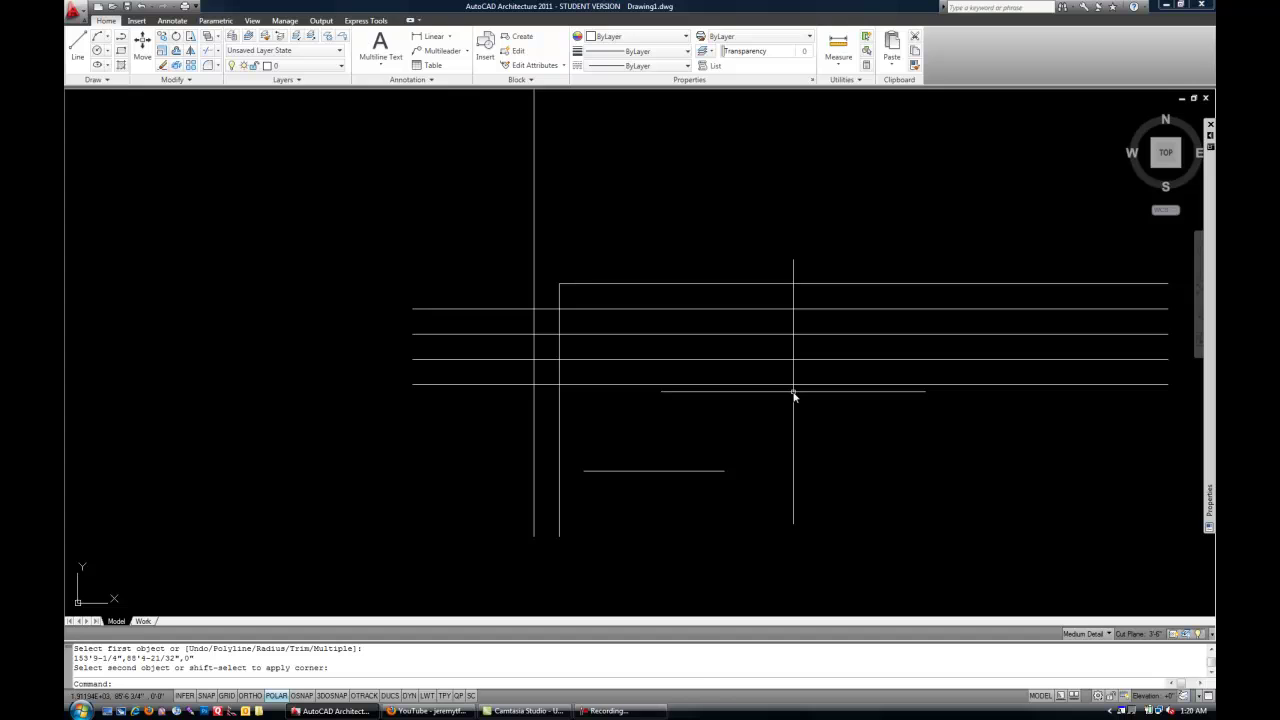
- Set the fillet radius to 1' and round the corner between the short horizontal line and the right-hand vertical line
text(f)
key(Return)
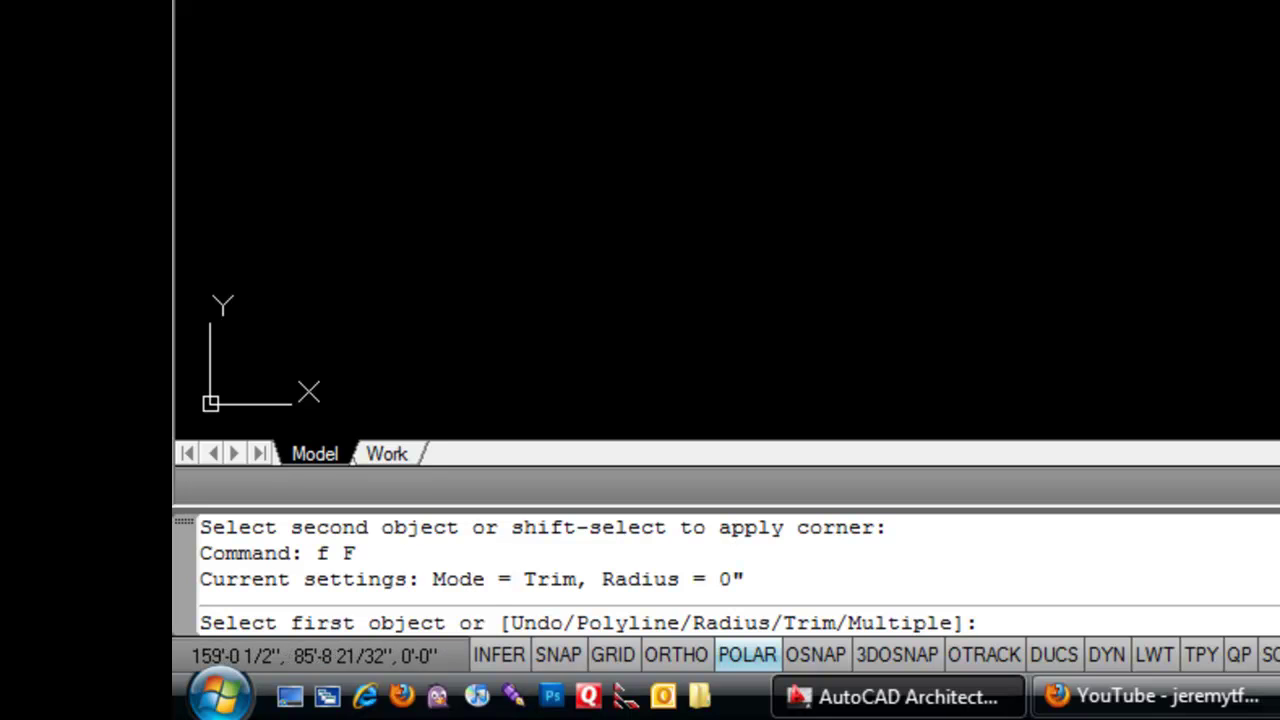
text(r)
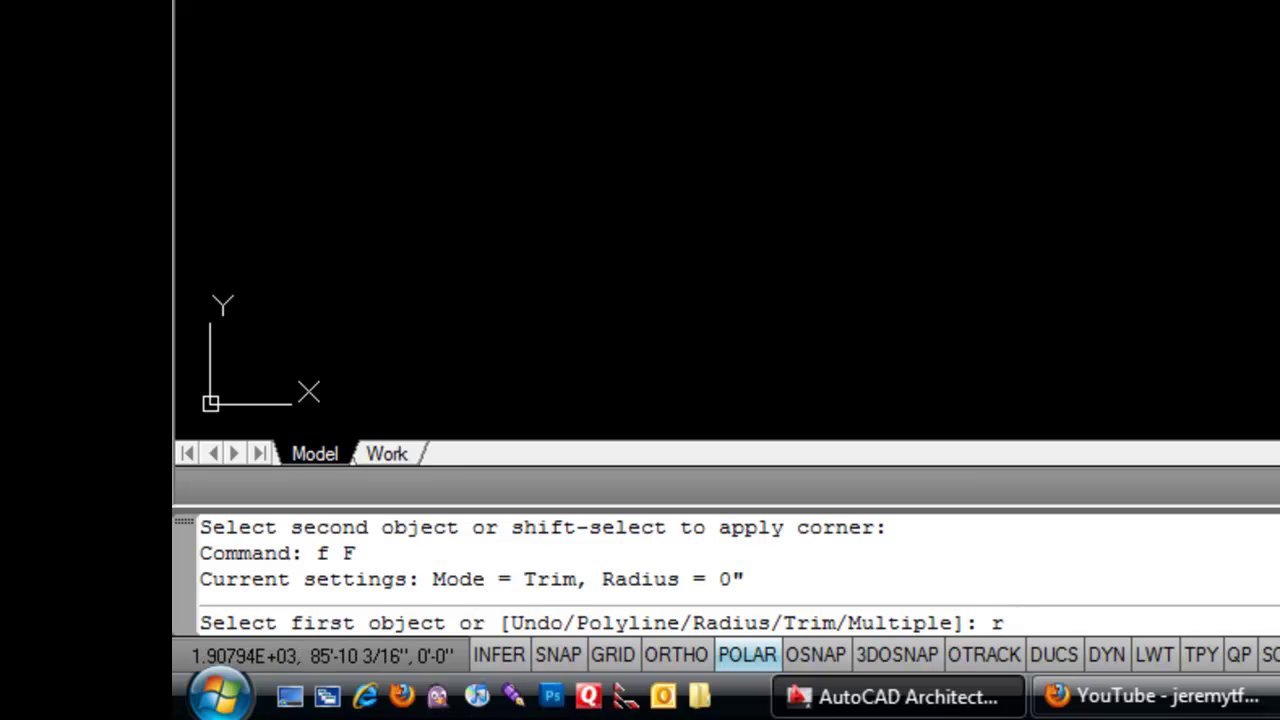
key(Return)
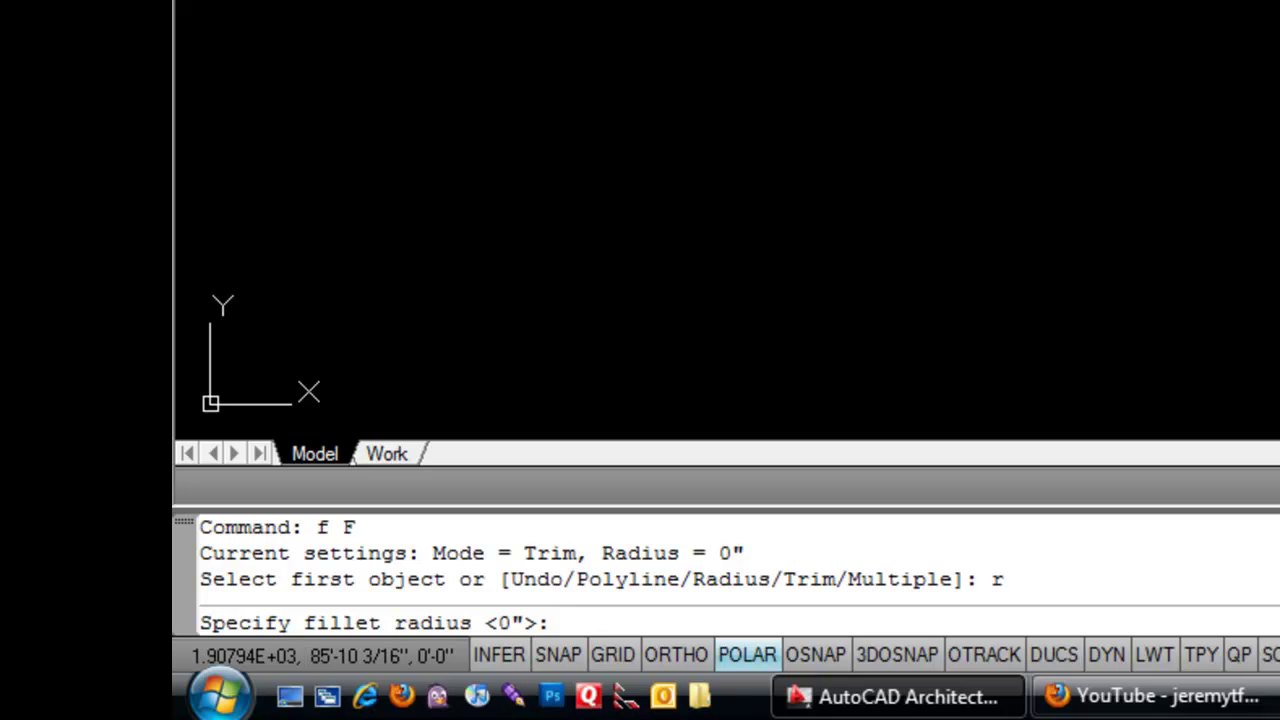
text(1')
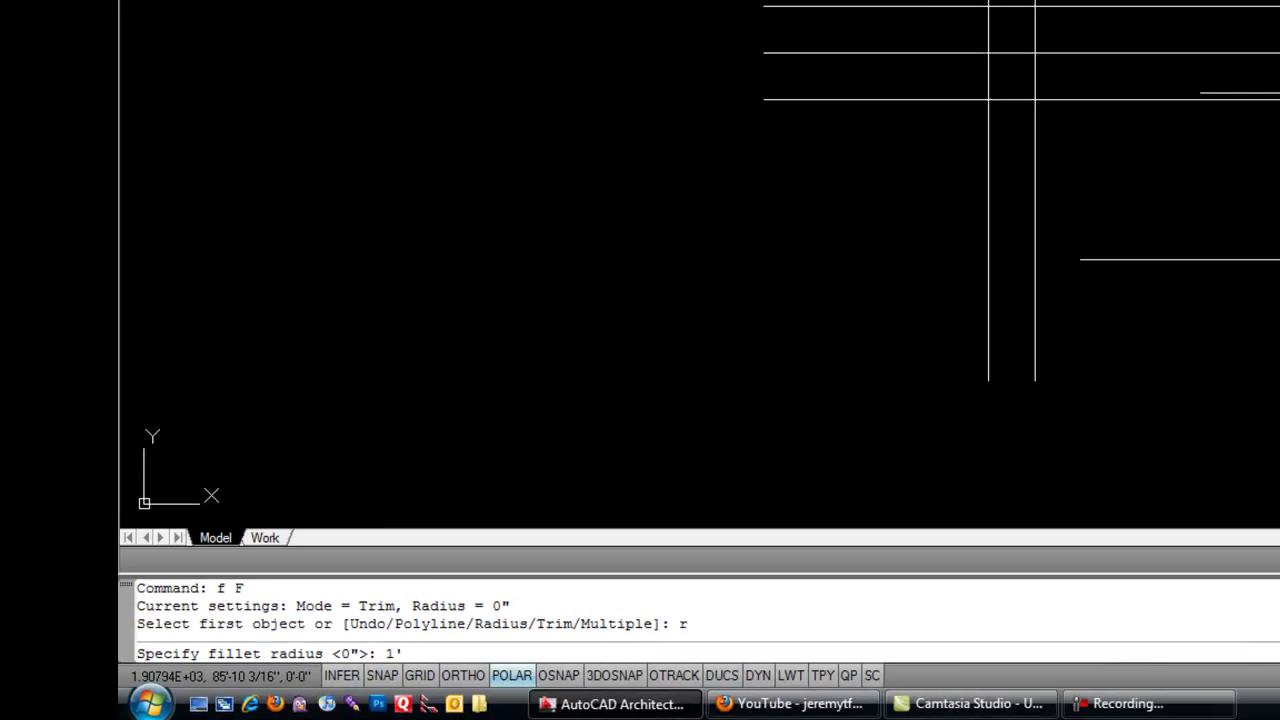
key(Return)
click(599, 472)
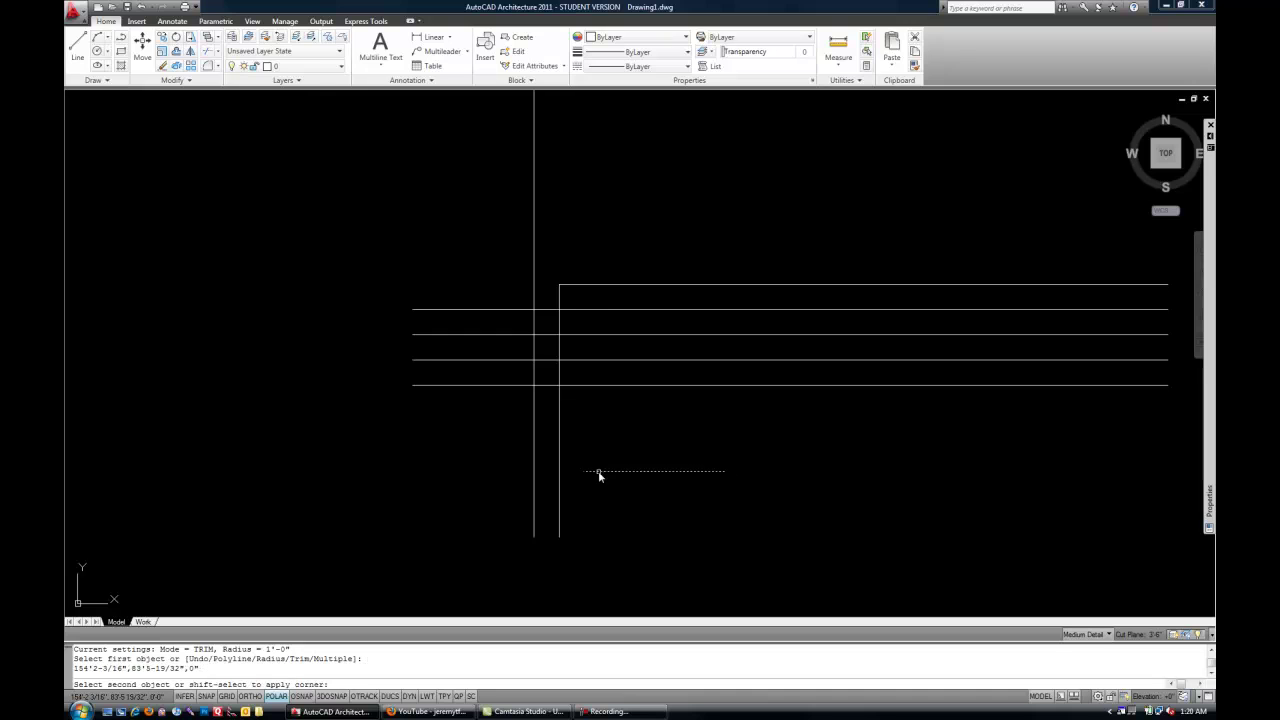
click(560, 448)
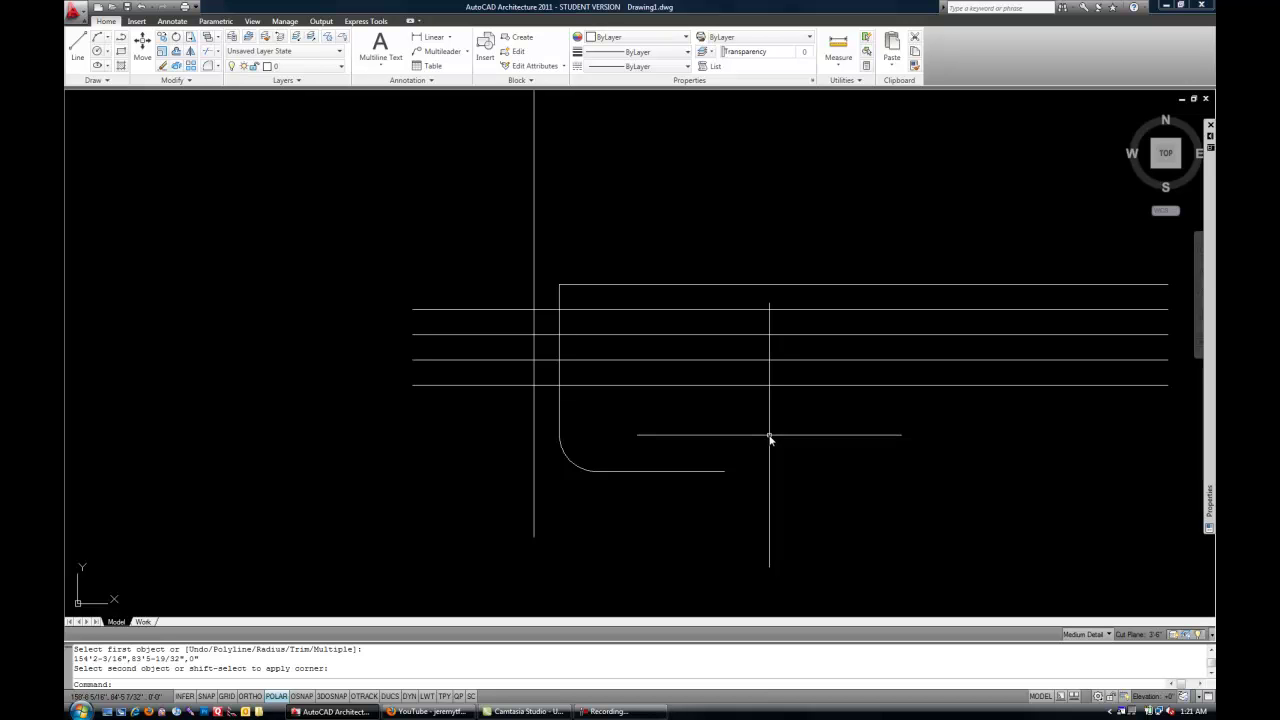
- Fillet the corner between the uppermost horizontal line and the right-hand vertical line with the 1' radius
click(770, 436)
text(f)
key(Return)
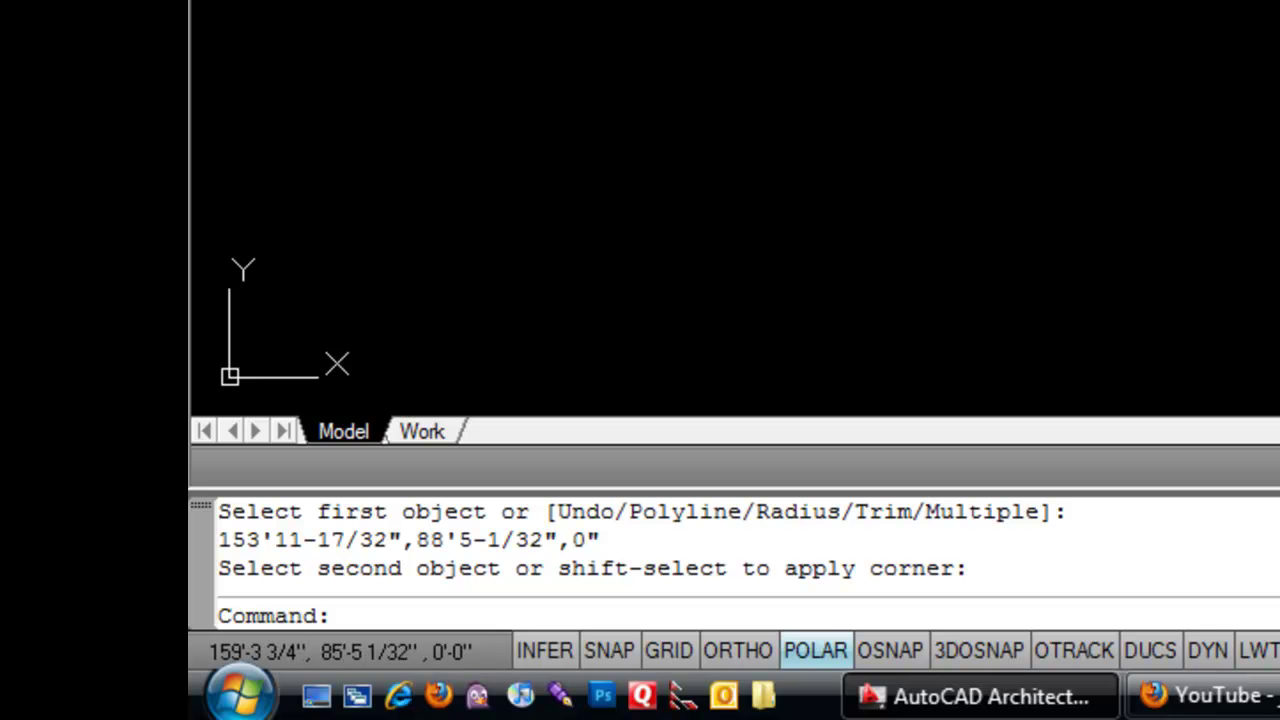
- Reset the fillet radius to 0 and join the third horizontal line from above with the right-hand vertical line in a square corner
text(f)
key(Return)
text(r)
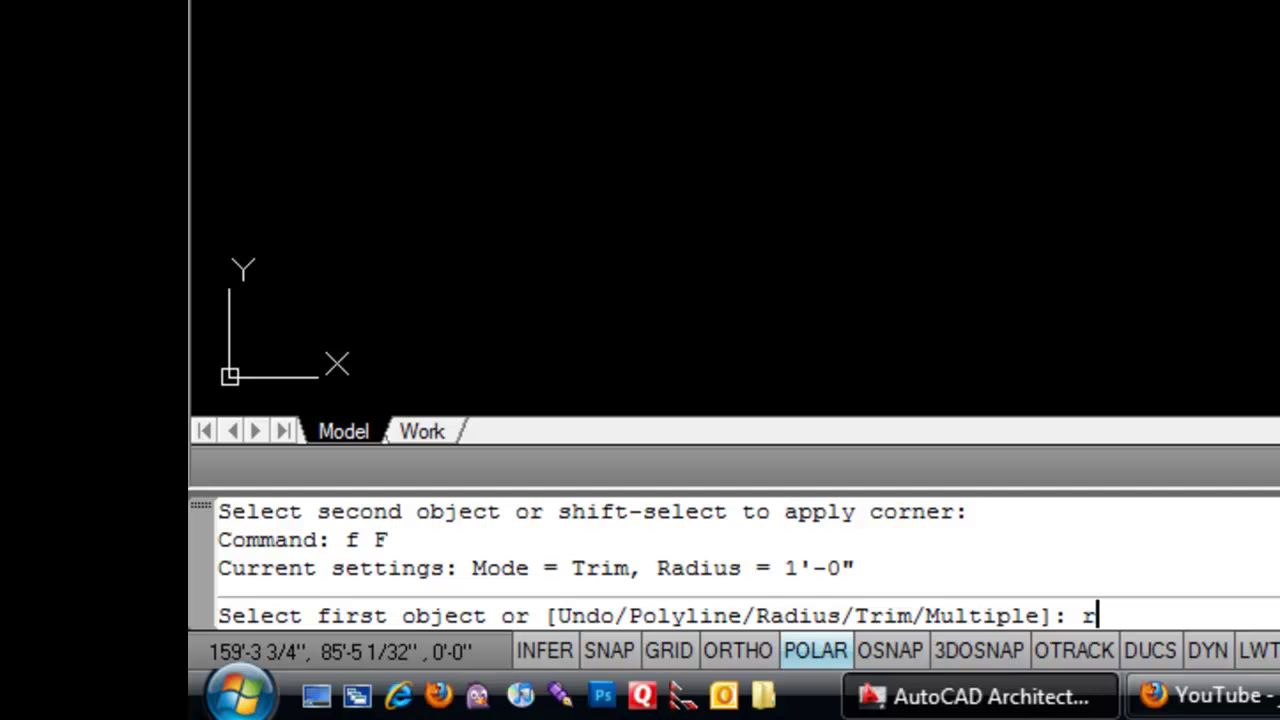
key(Return)
text(0)
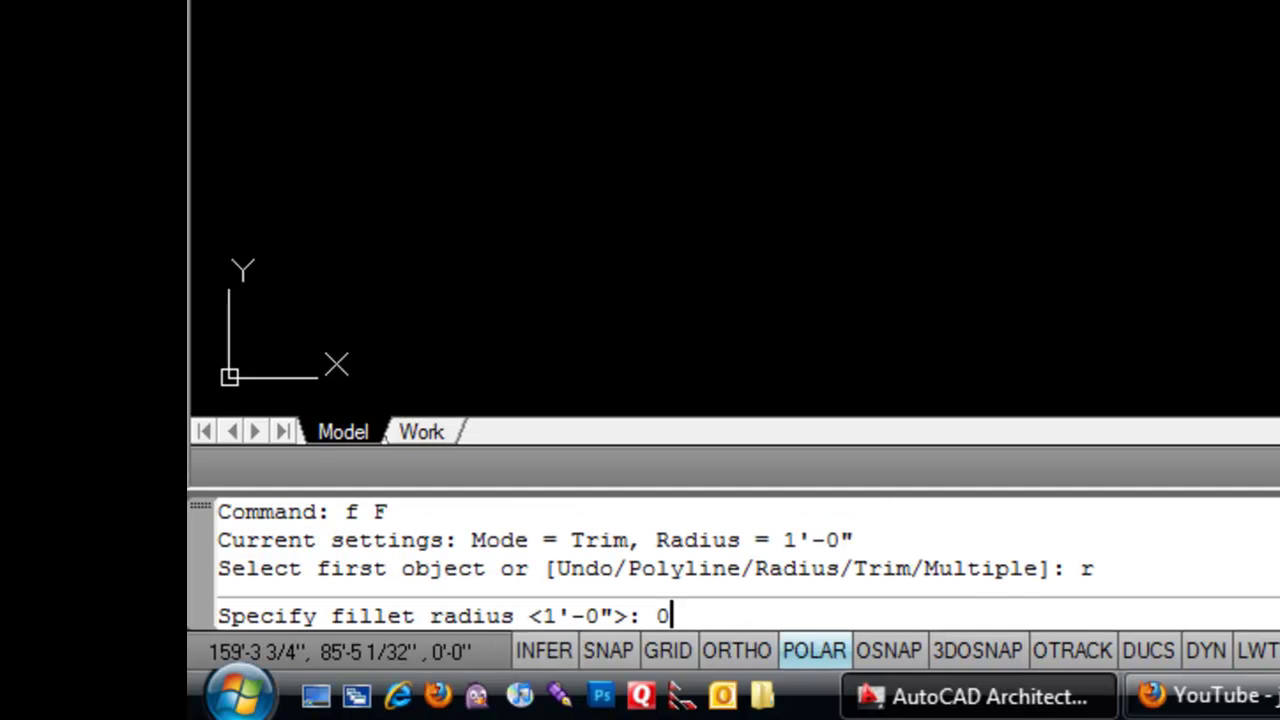
key(Return)
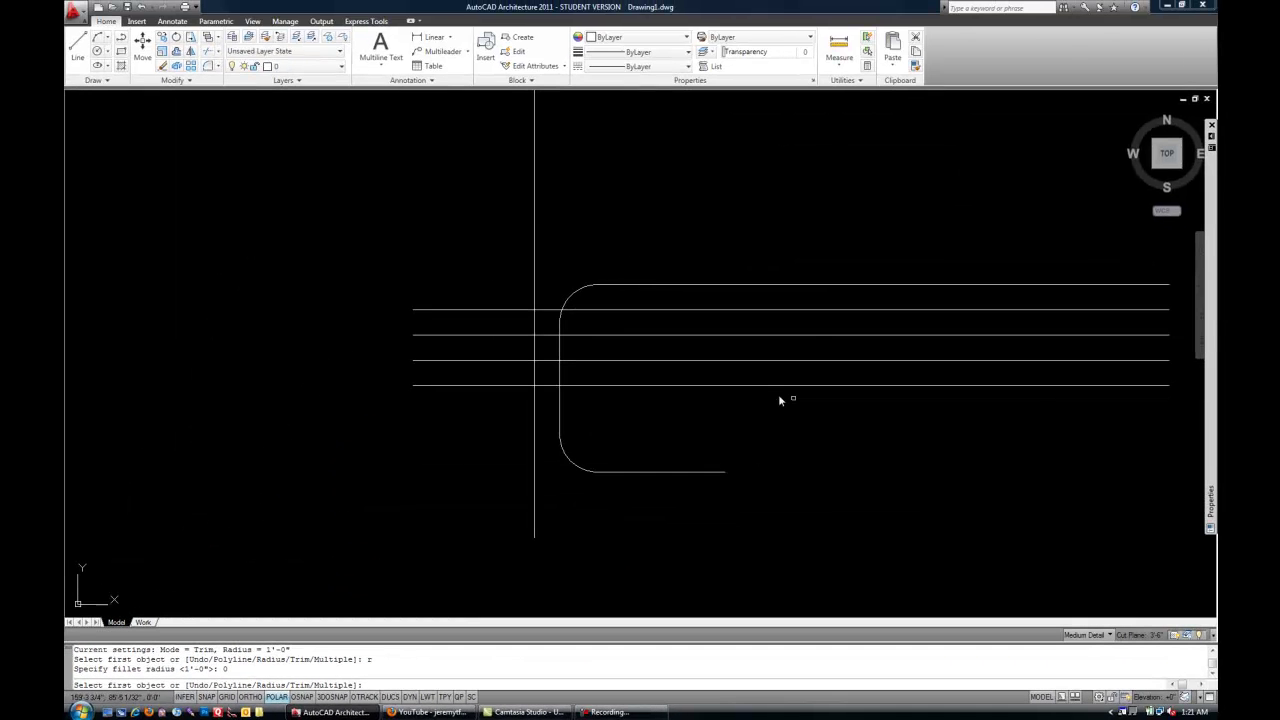
click(567, 335)
click(559, 345)
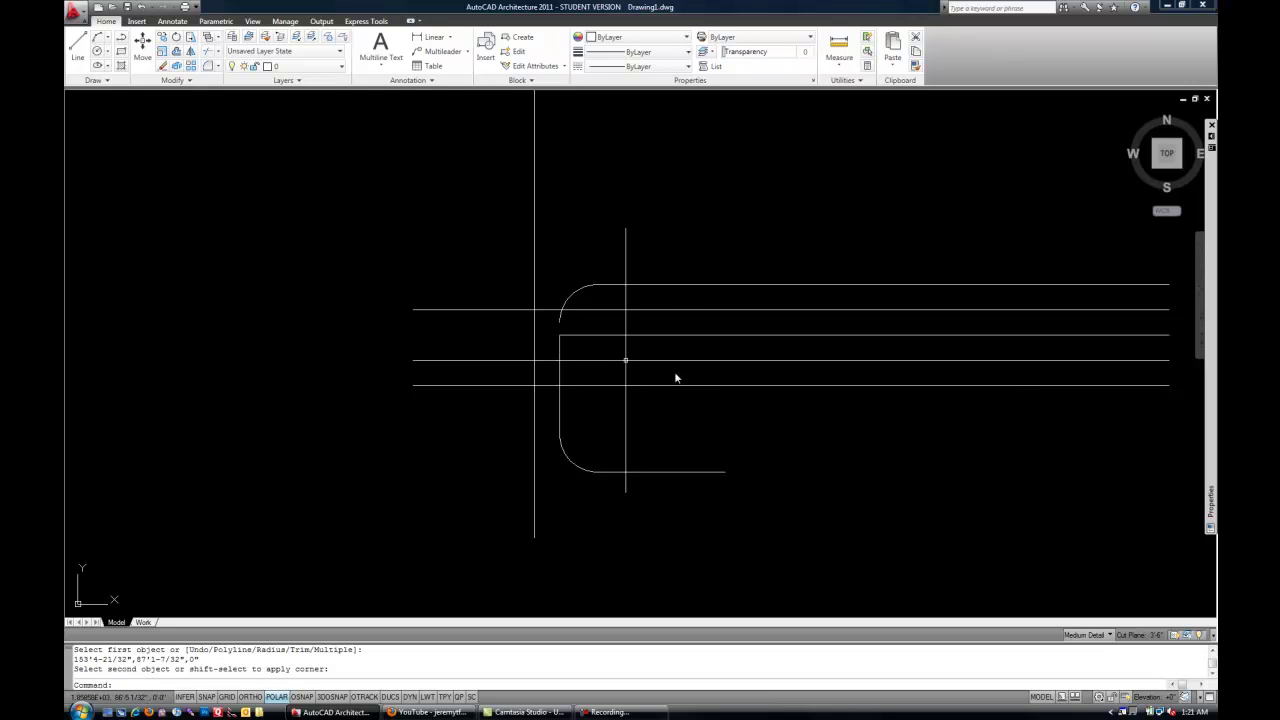